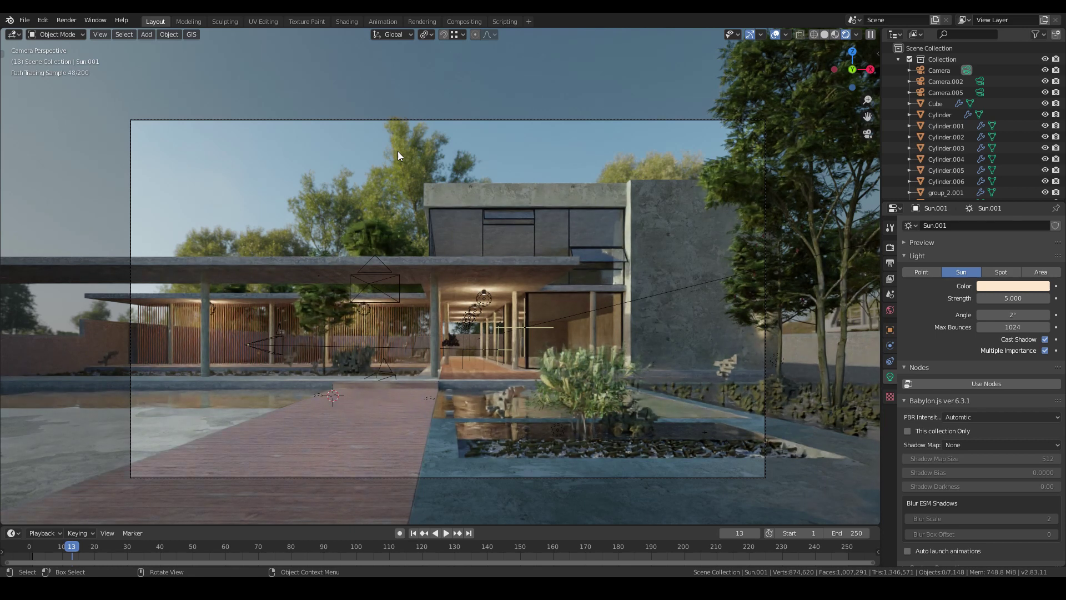
Orbit above the house, select it, and return to the camera view.
mouse_move(397, 272)
middle_down()
mouse_move(492, 309)
mouse_move(536, 297)
mouse_move(423, 285)
mouse_move(504, 297)
middle_up()
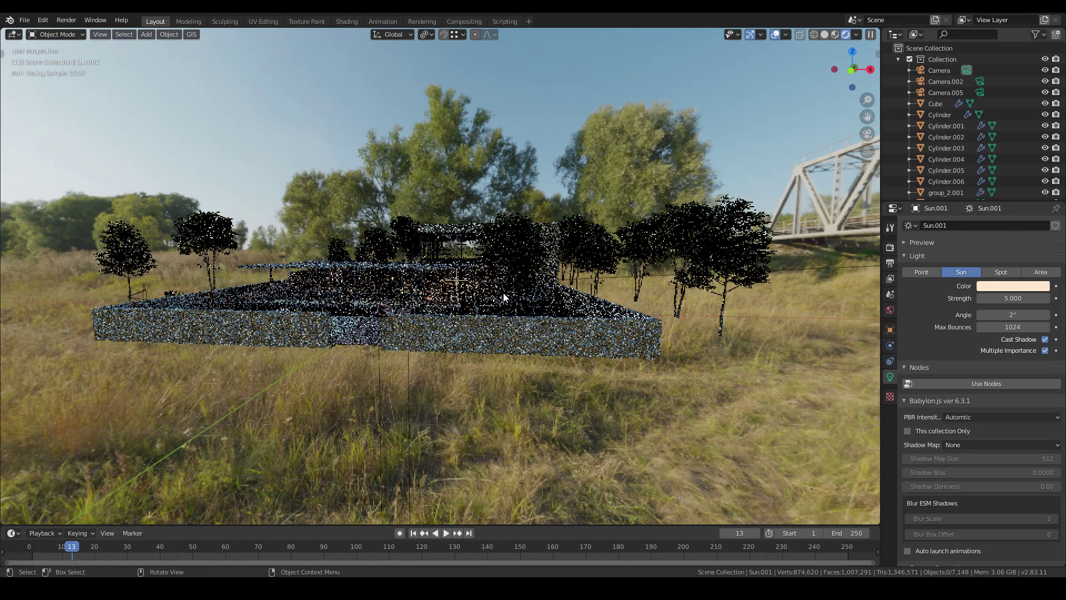
mouse_move(430, 294)
middle_down()
mouse_move(386, 304)
mouse_move(541, 289)
middle_up()
click(549, 289)
key(KP_0)
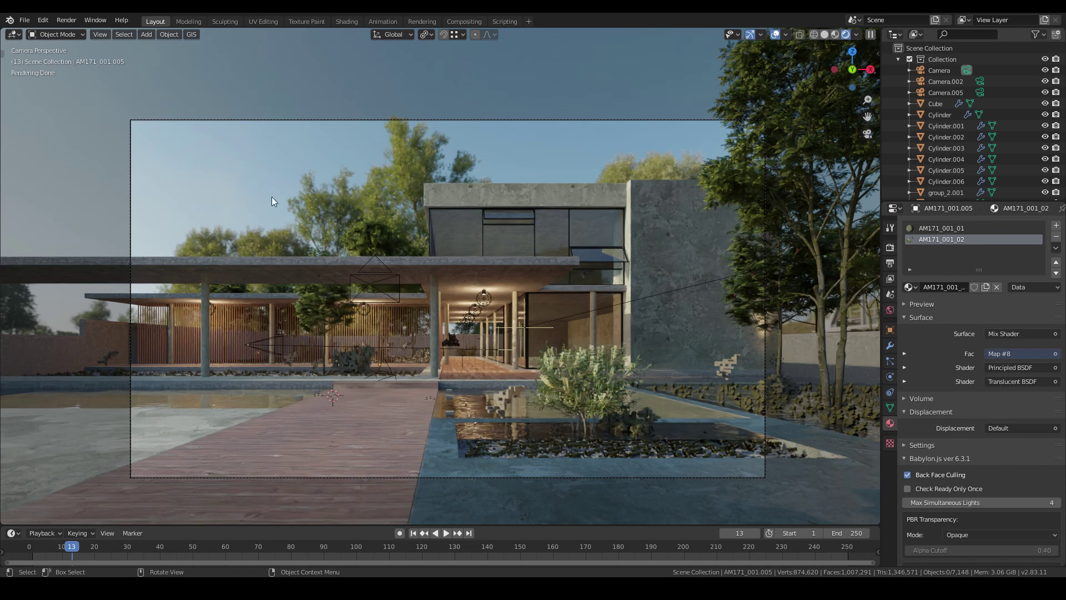
Search Preferences add-ons for 'sun' and enable Lighting: Sun Position.
click(49, 24)
click(86, 180)
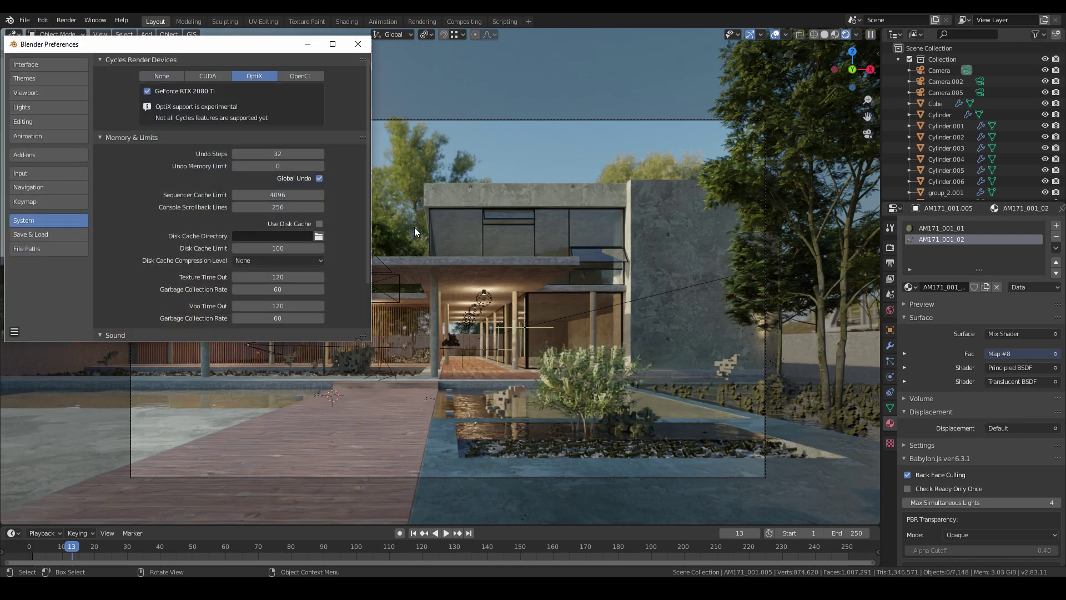
click(42, 155)
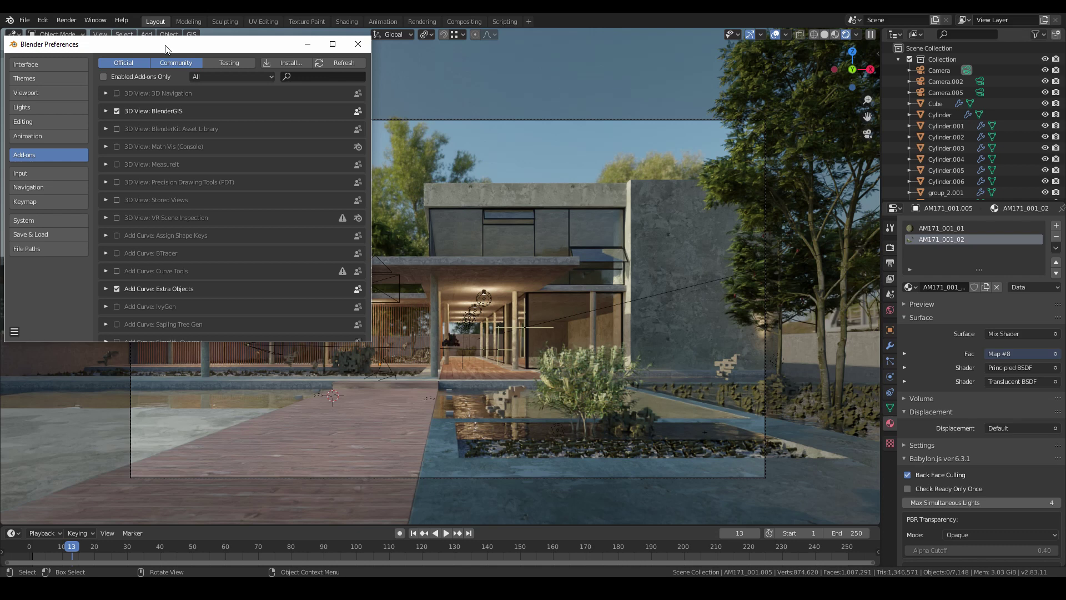
drag(165, 50, 261, 64)
click(413, 89)
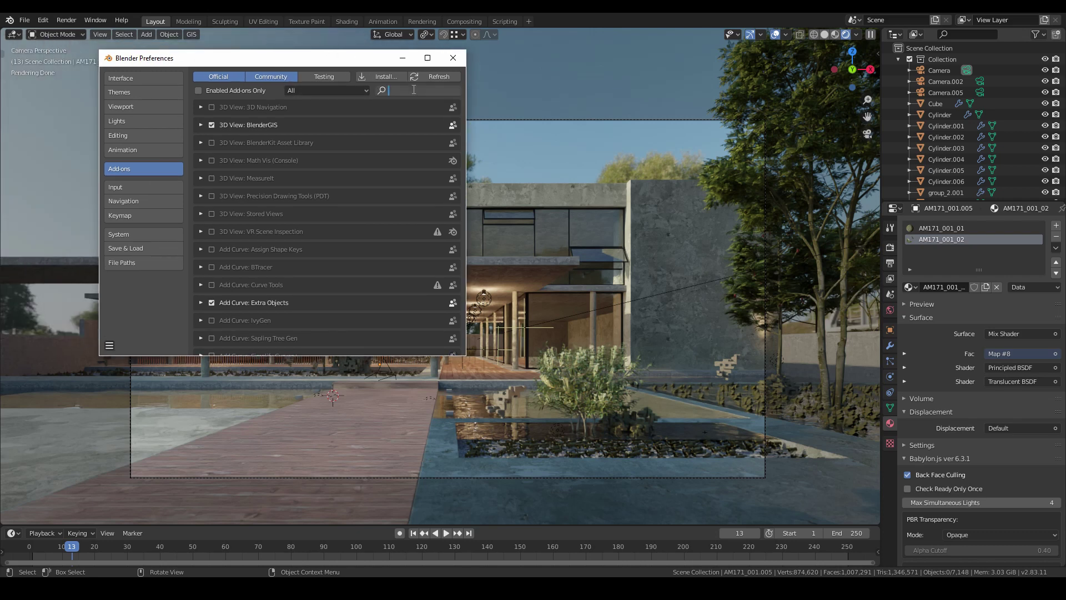
text(sun)
key(Return)
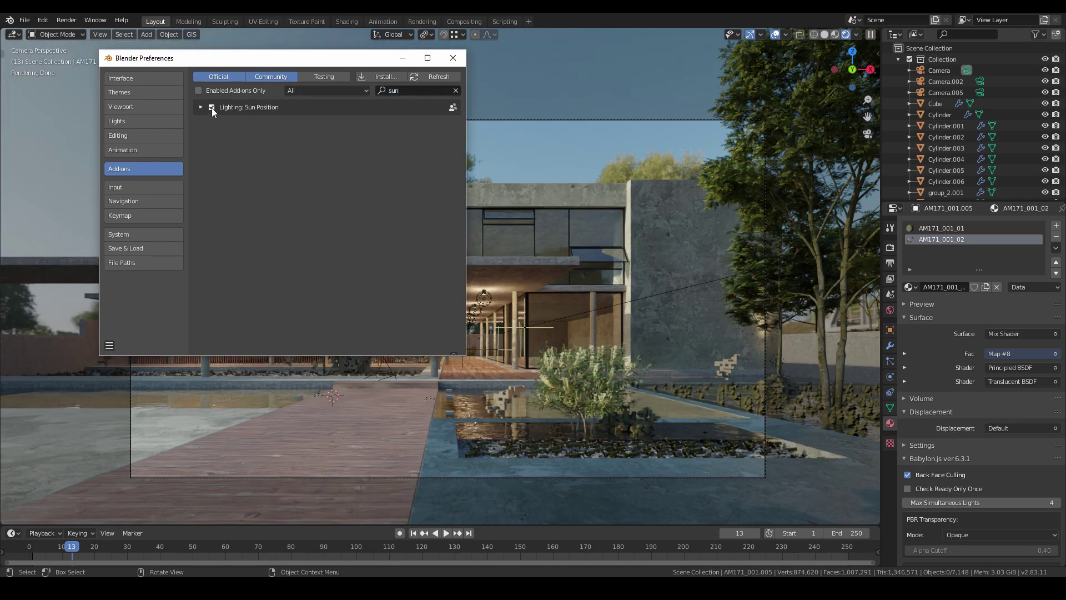
Expand World Sun Position and leave Usage mode on Sun + HDR texture after trying Normal.
click(464, 58)
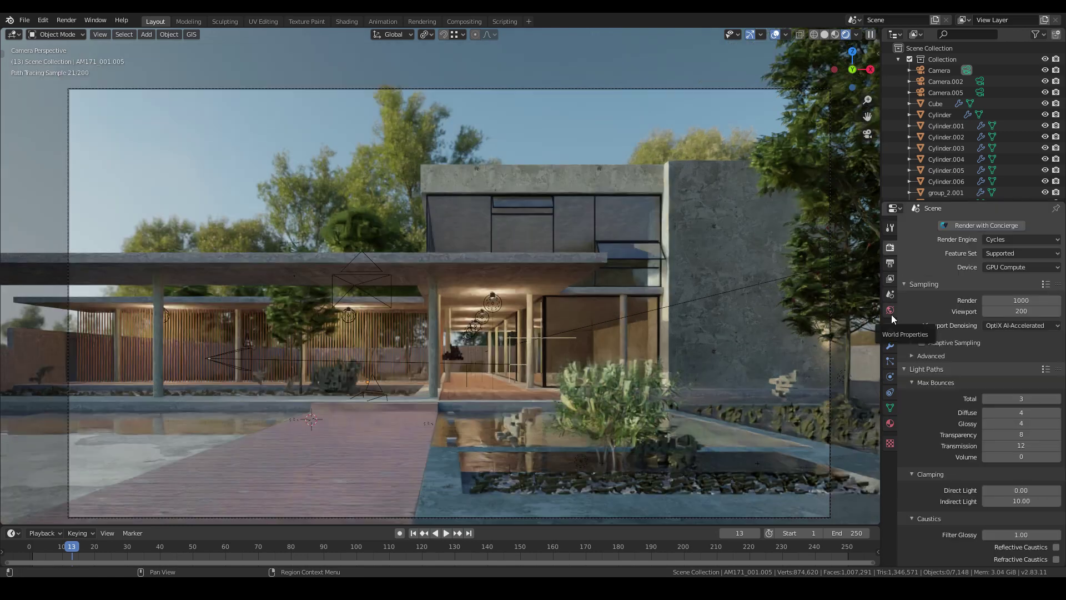
click(890, 309)
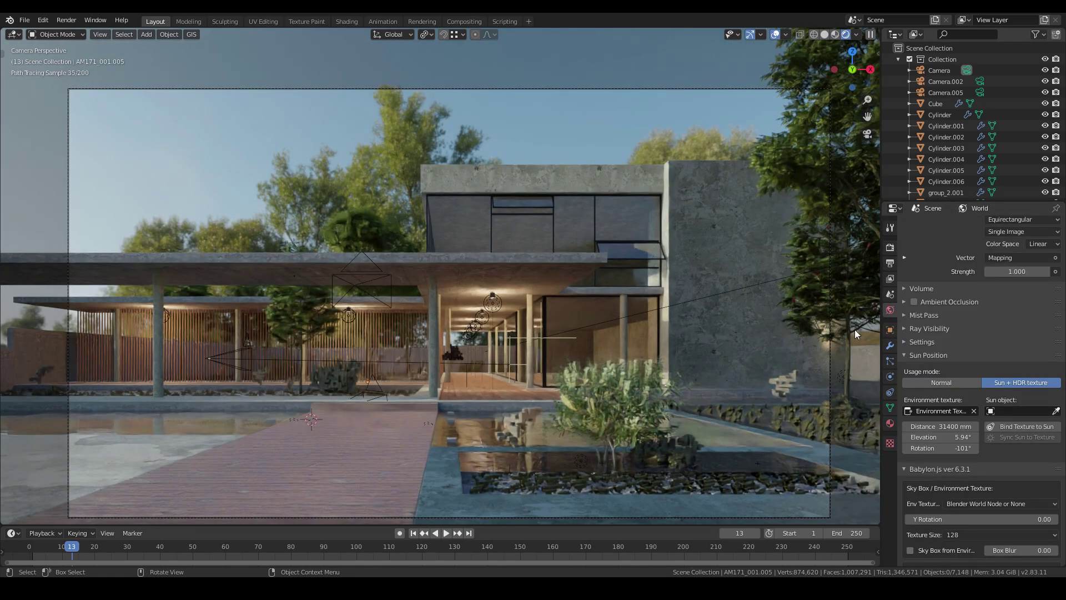
scroll(930, 339, up, 2)
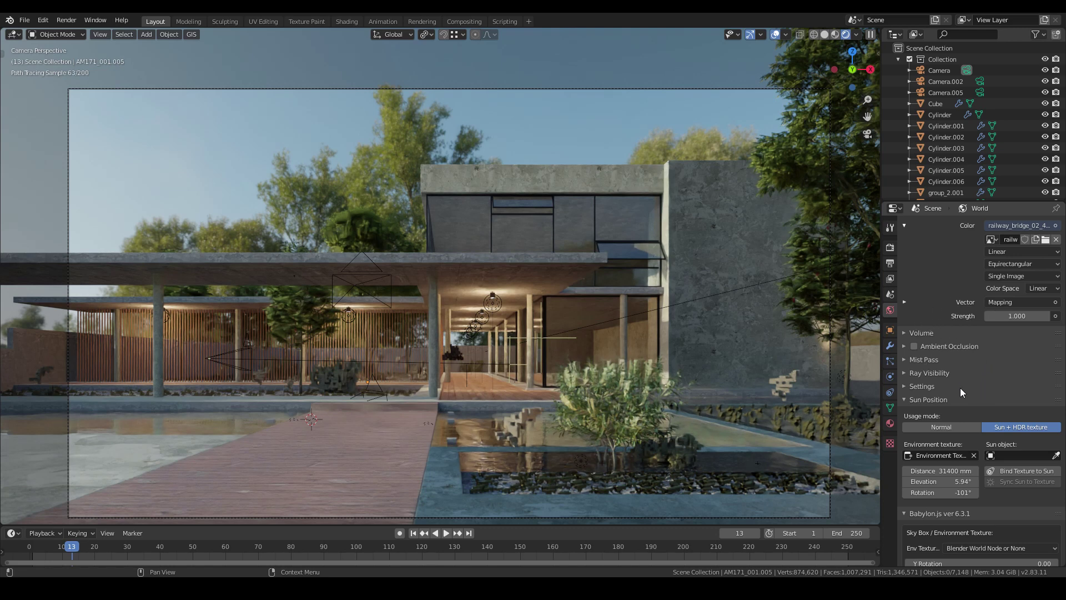
scroll(960, 388, down, 2)
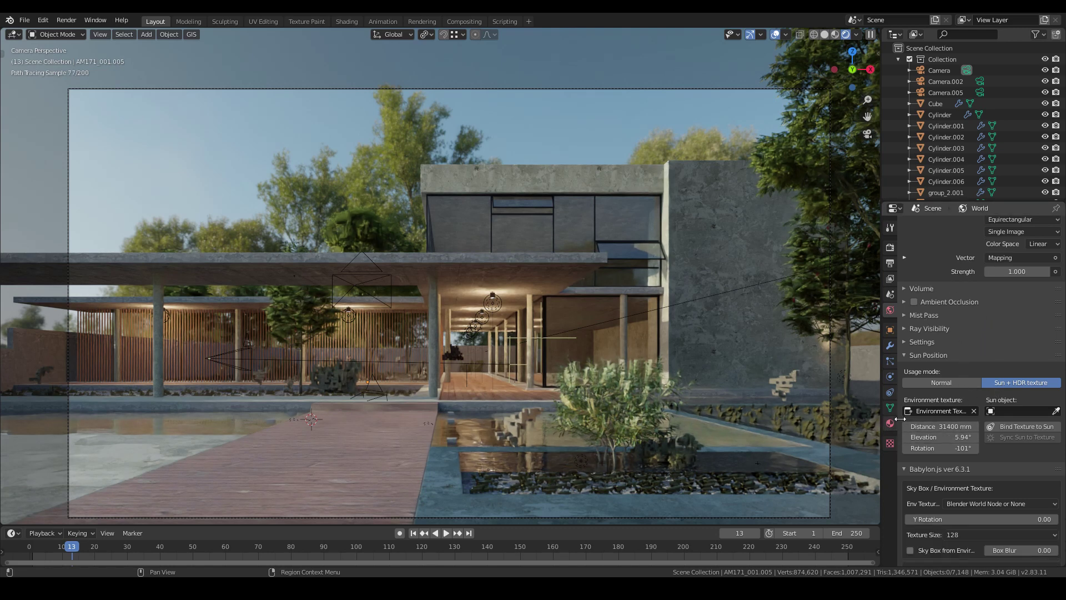
click(932, 386)
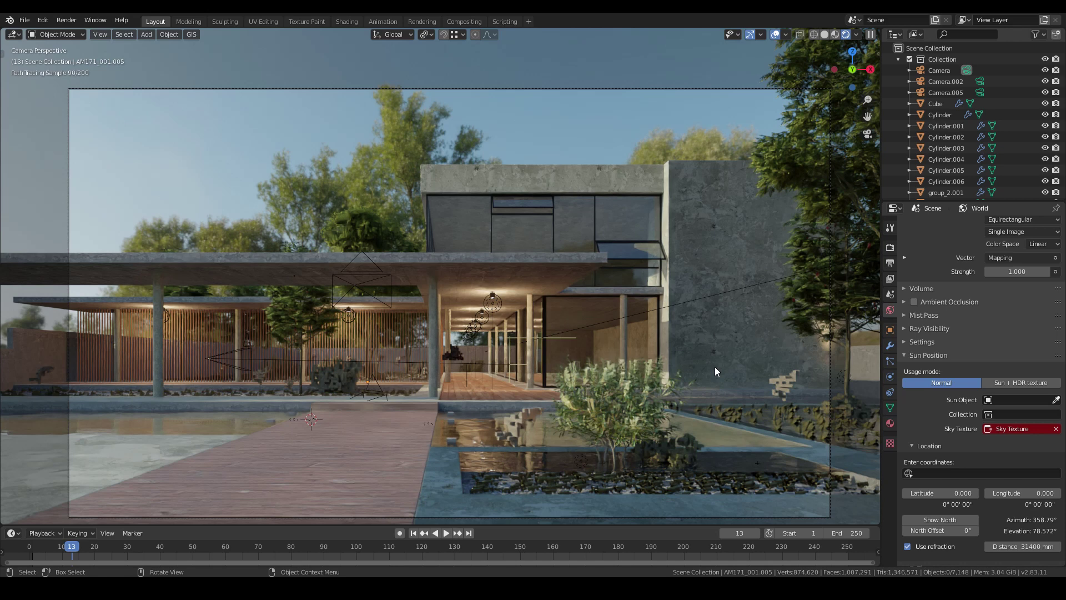
click(1029, 384)
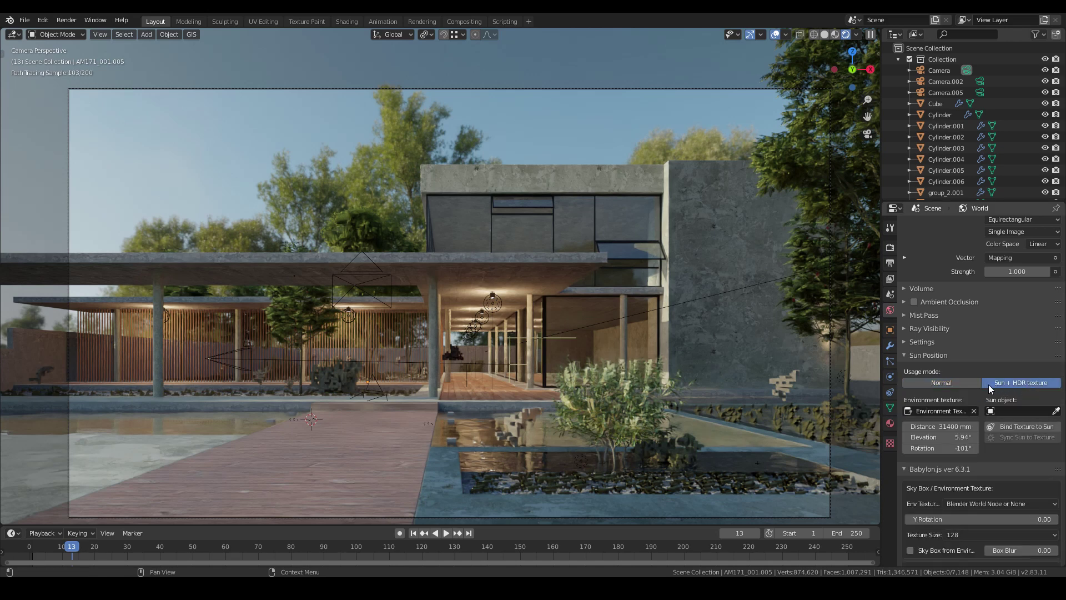
click(958, 385)
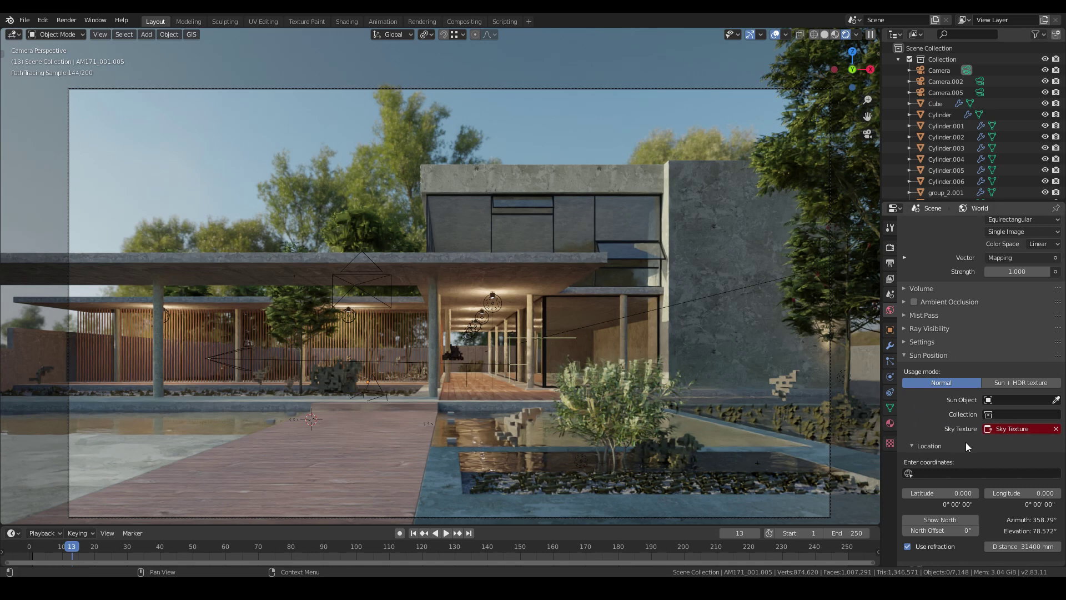
click(1002, 386)
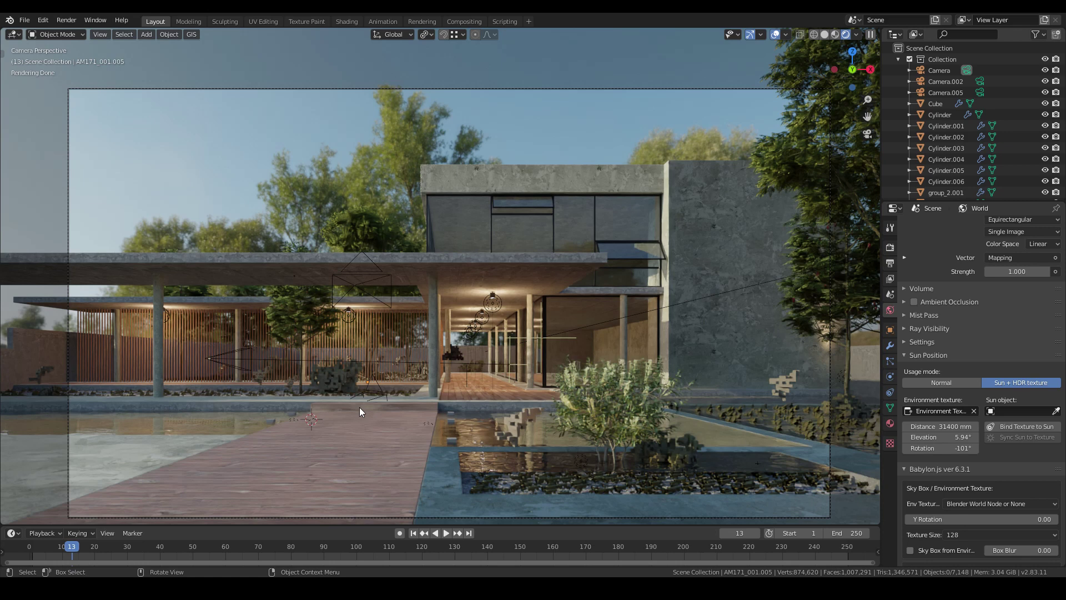
Add a Sun lamp and move it up above the house.
key(shift+a)
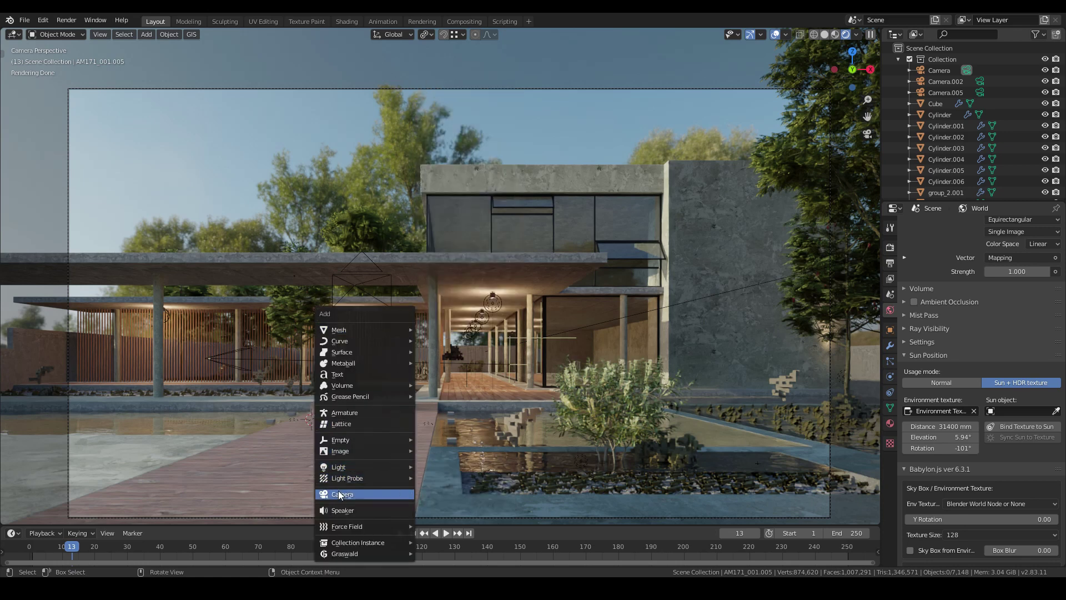
mouse_move(339, 467)
click(451, 479)
key(g)
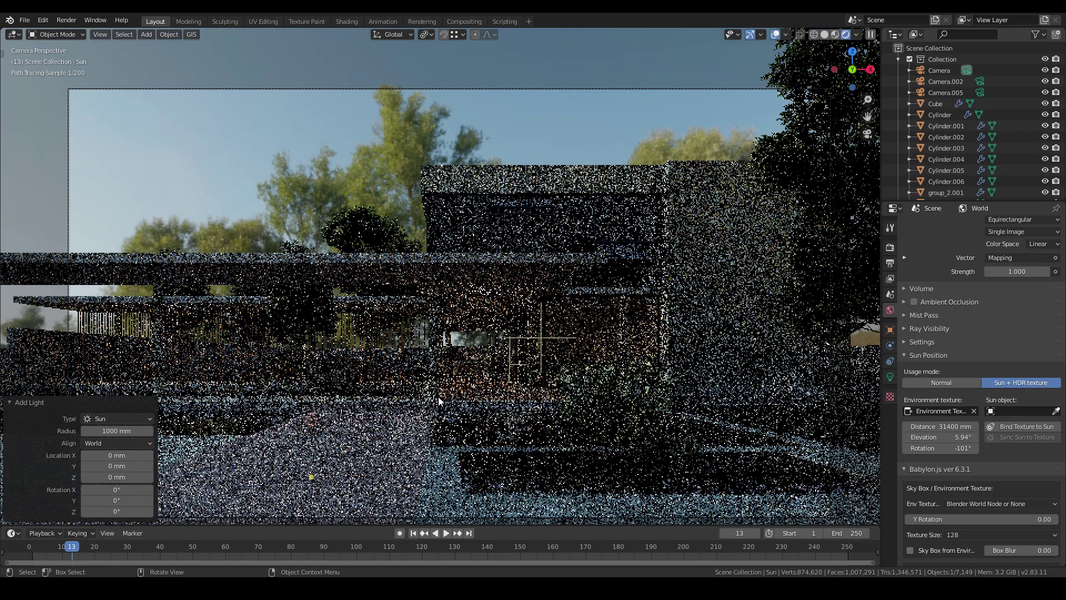
click(463, 256)
Switch to Solid shading and pick the Sun lamp as the Sun Position sun object.
key(z)
click(563, 308)
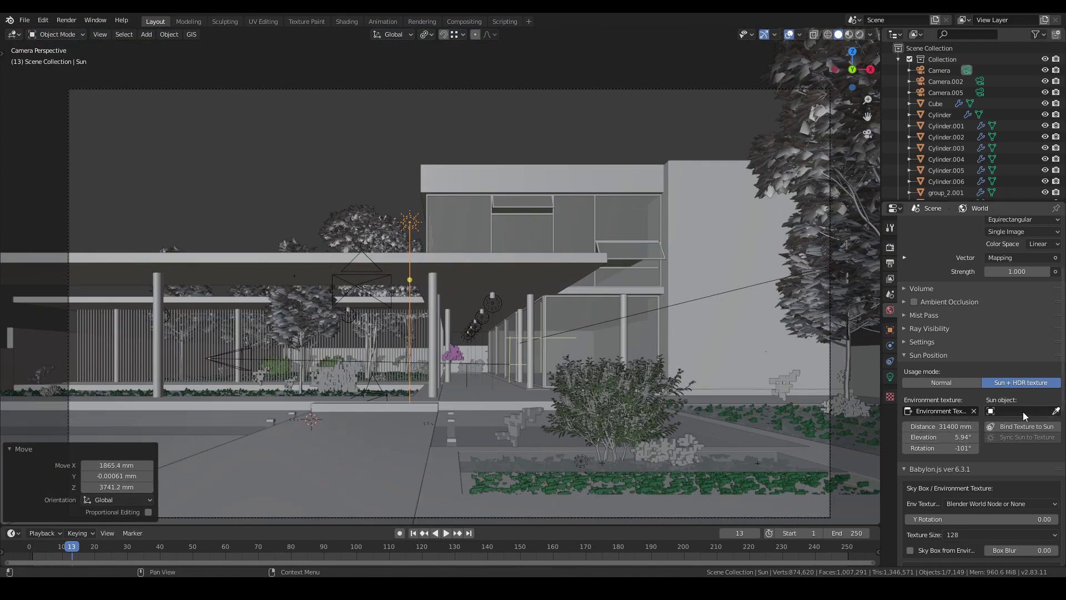
click(1057, 412)
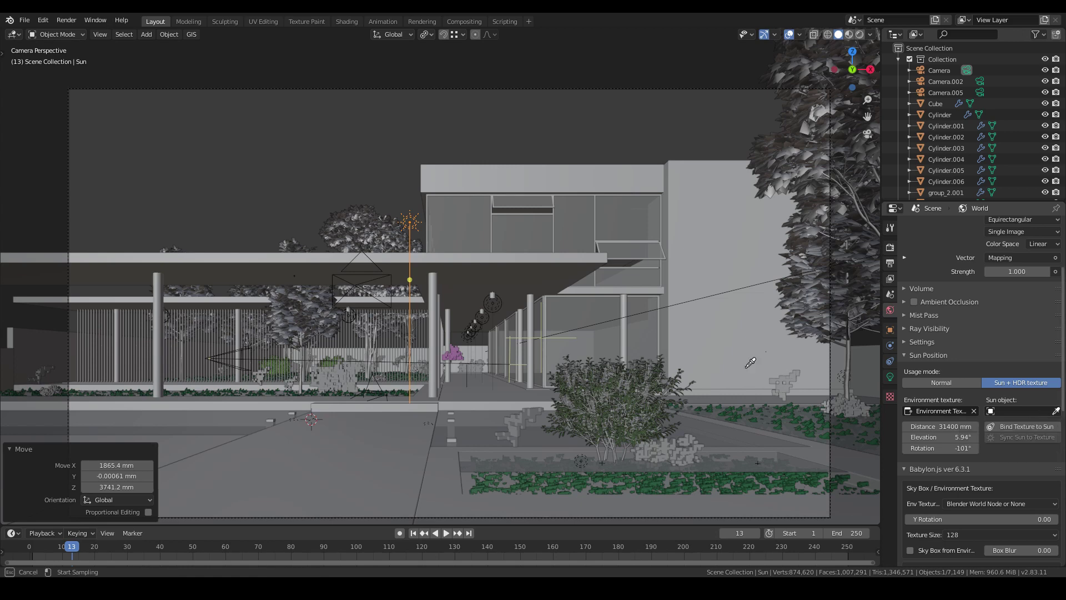
click(419, 213)
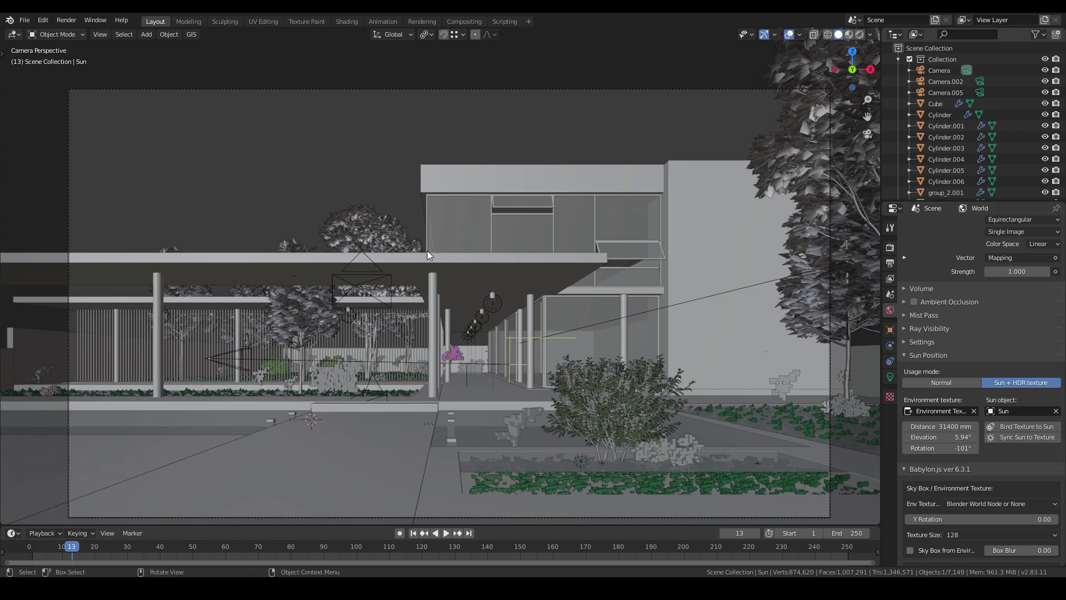
scroll(416, 353, down, 2)
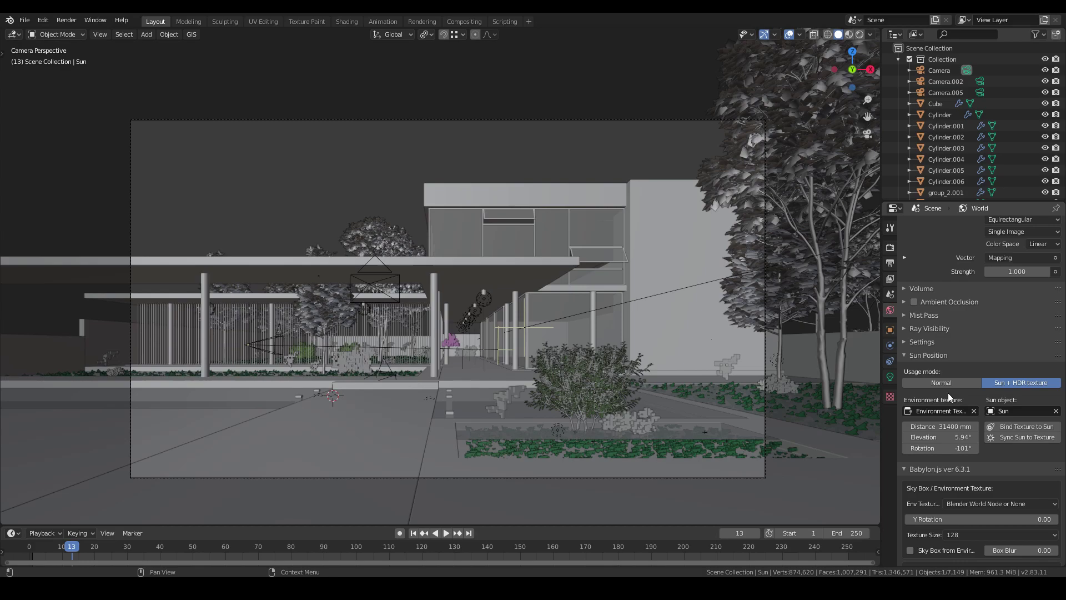
Switch the viewport to Rendered shading and orbit to frame the house and pool.
middle_drag(543, 310, 396, 340)
scroll(273, 259, up, 5)
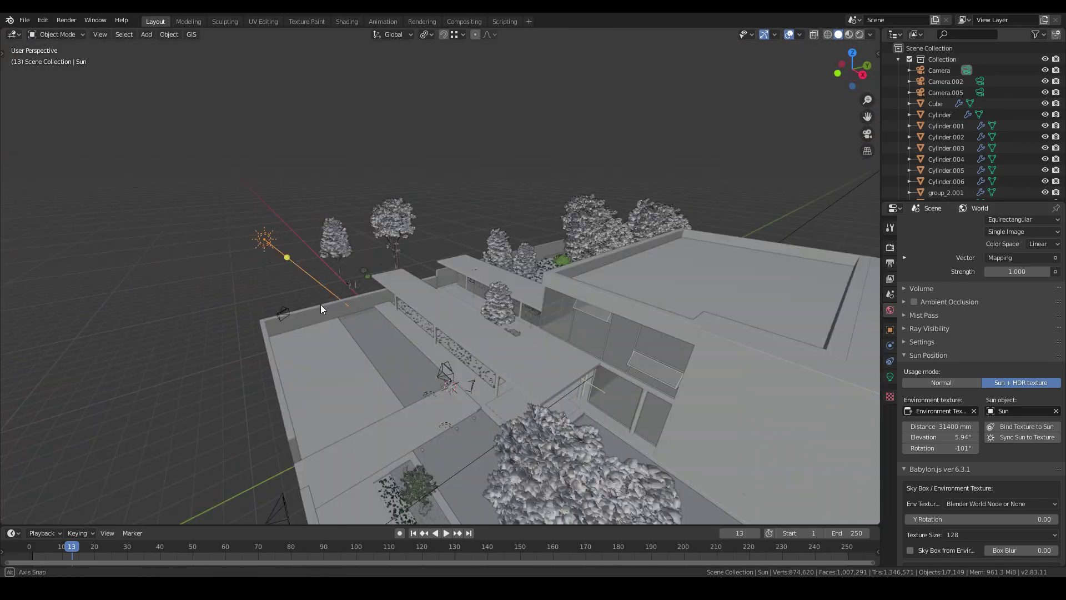
scroll(286, 250, up, 1)
key(z)
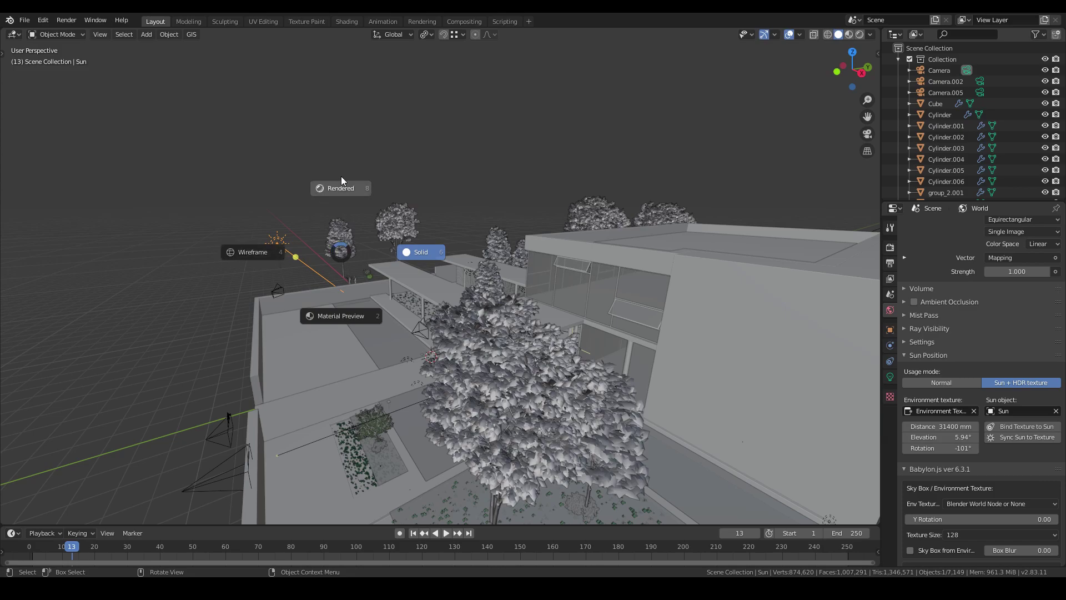
click(341, 180)
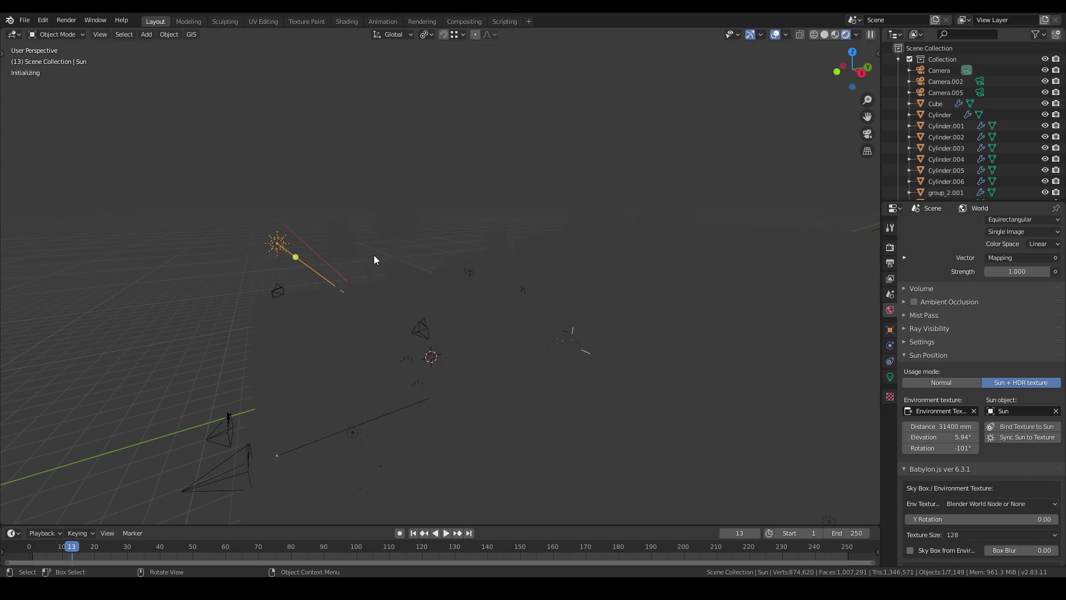
middle_drag(374, 261, 336, 260)
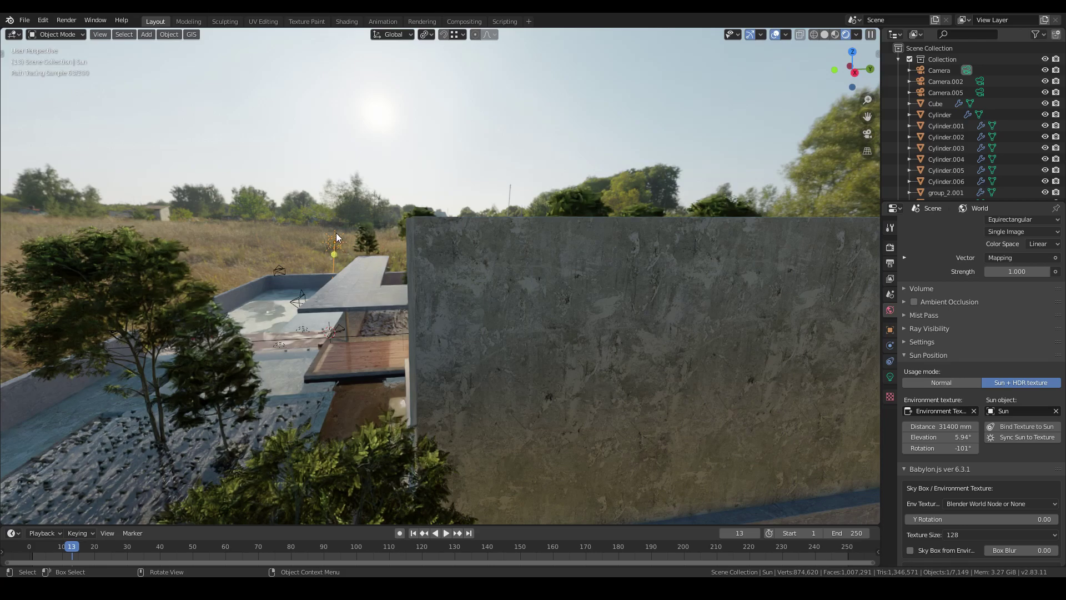
scroll(409, 248, down, 3)
scroll(414, 268, down, 1)
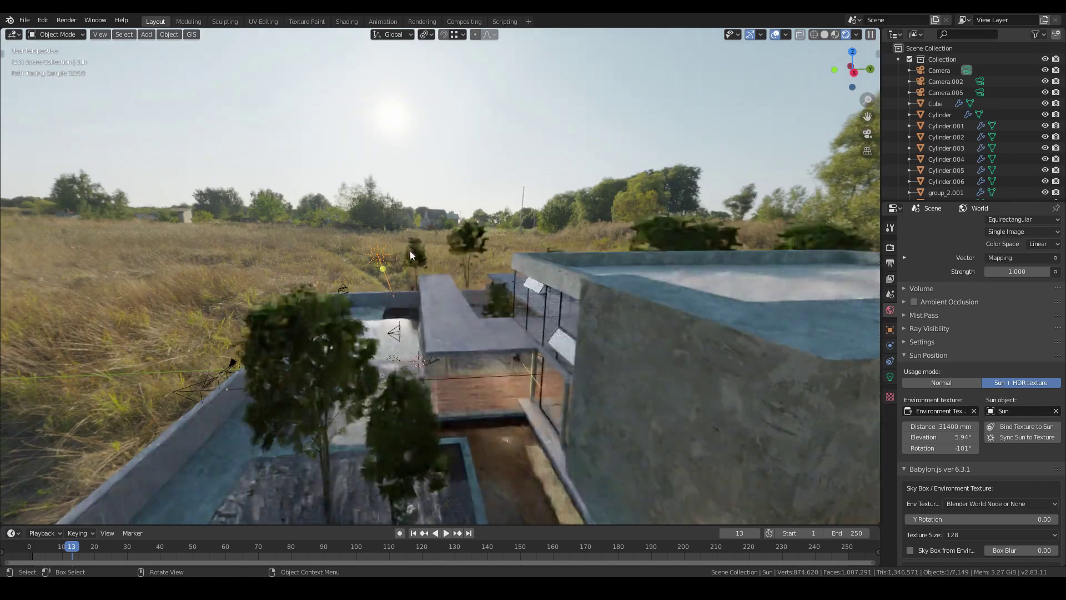
Sync the Sun lamp to the field HDRI's bright sun spot, then orbit the view.
click(1014, 439)
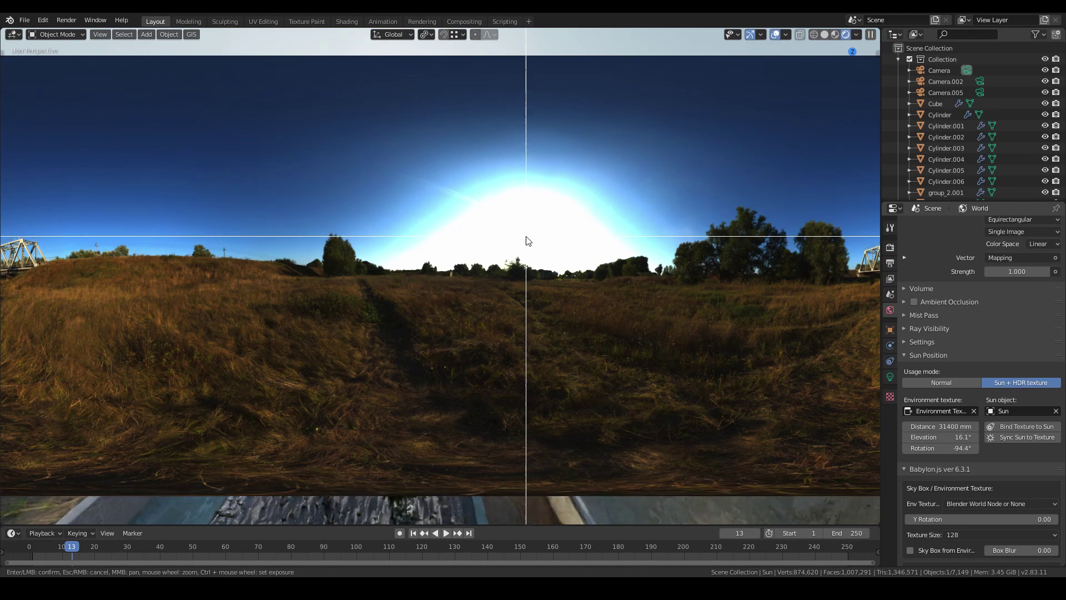
click(525, 240)
middle_drag(479, 236, 478, 233)
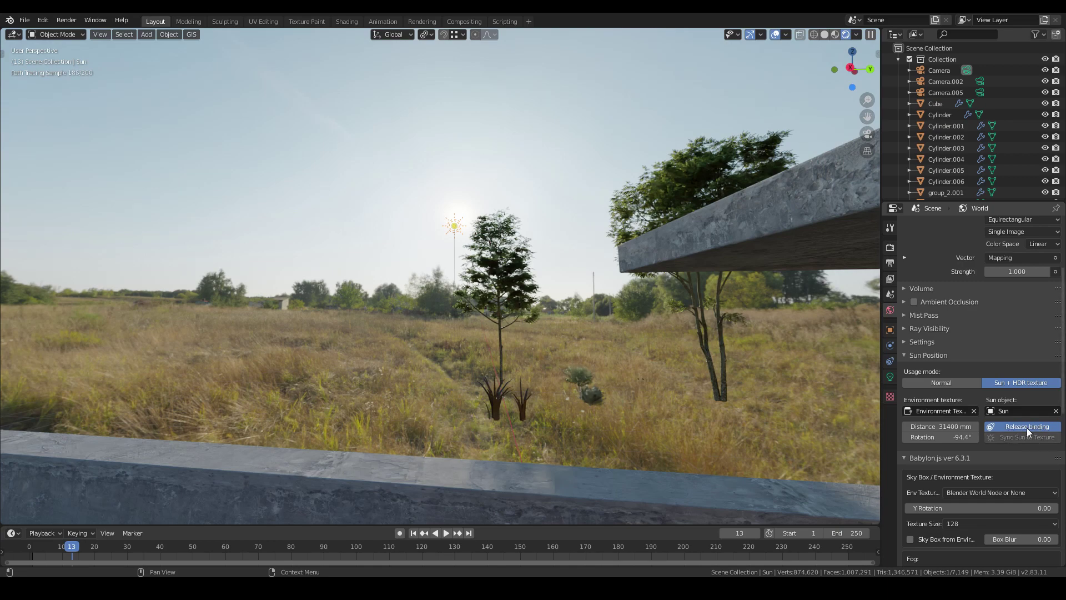
Release the binding, re-sync the sun onto the HDRI sun (~17°), and view through the camera.
mouse_move(430, 275)
middle_down()
mouse_move(667, 349)
mouse_move(466, 295)
middle_up()
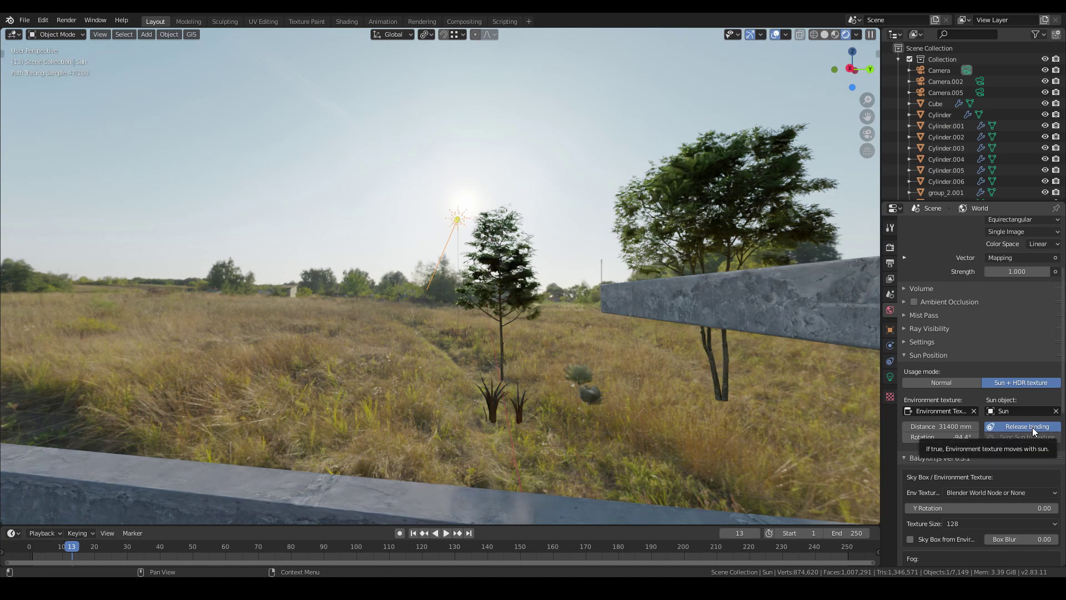
click(1032, 427)
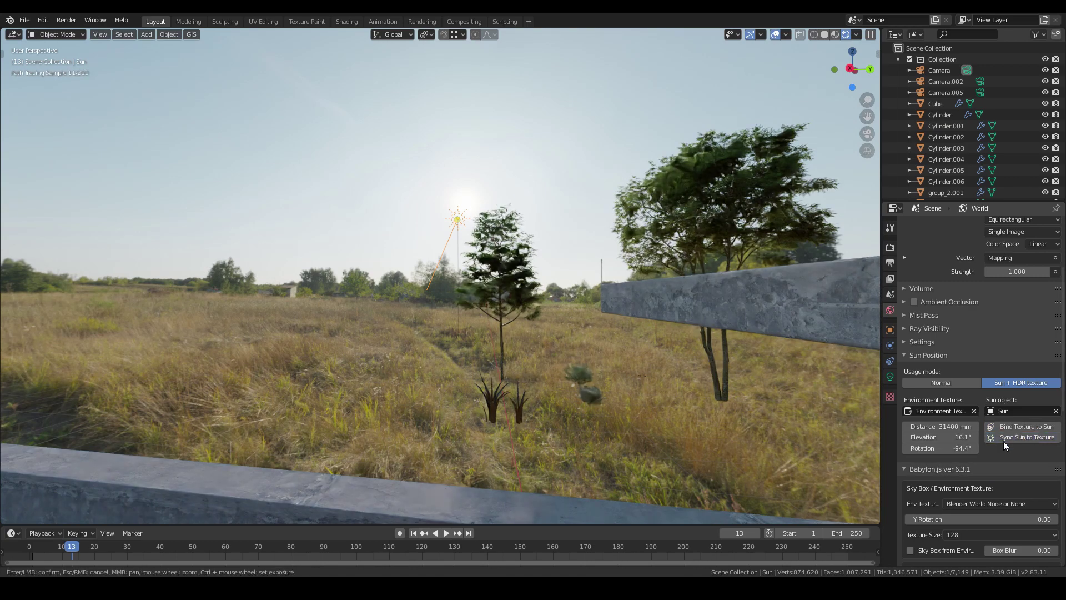
click(1009, 437)
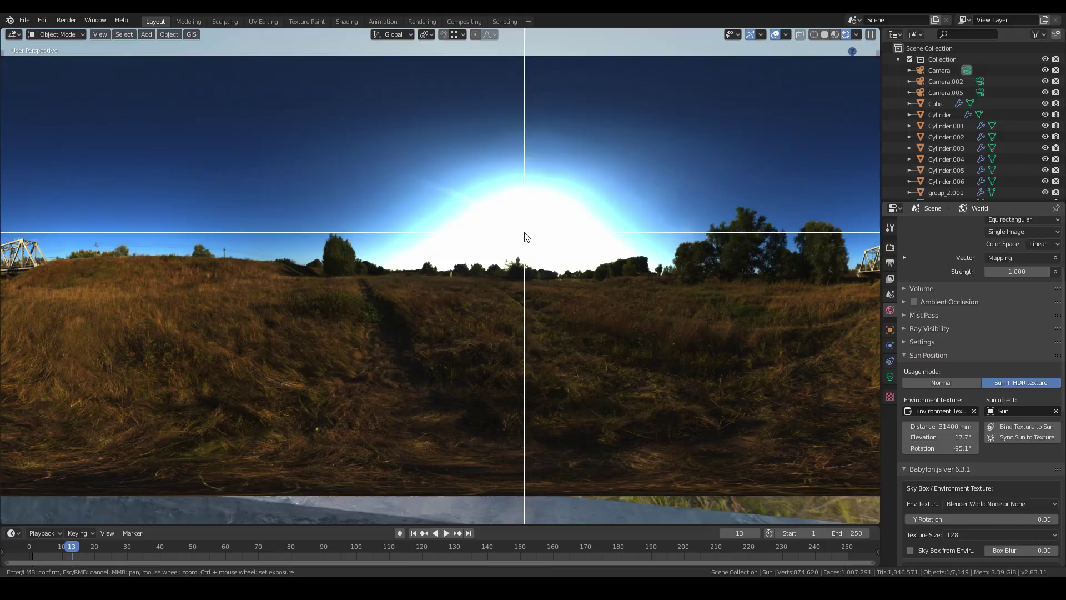
click(525, 235)
middle_drag(533, 314, 519, 299)
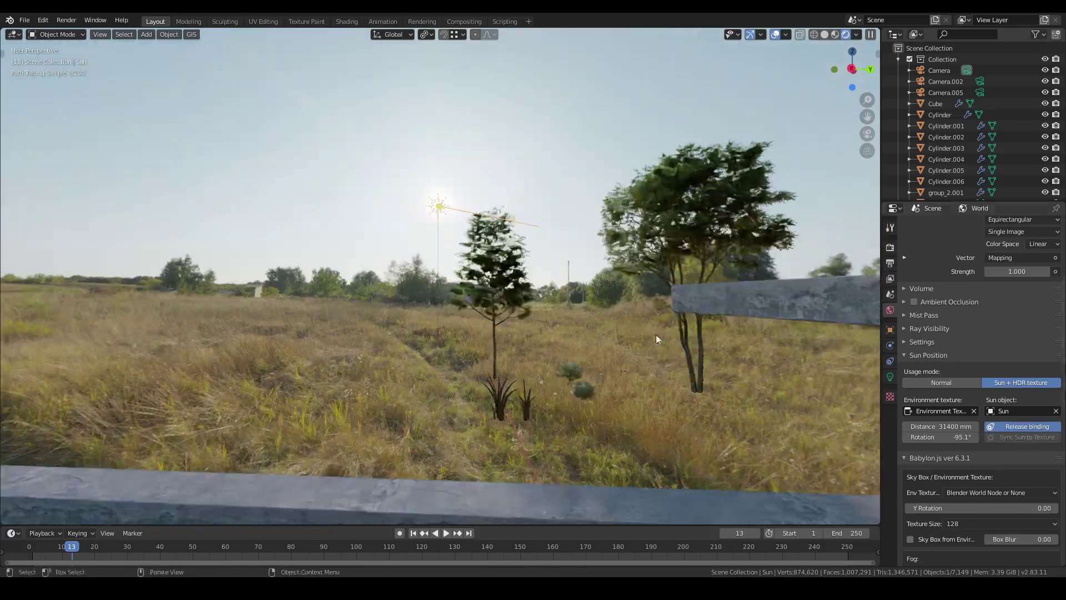
key(KP_0)
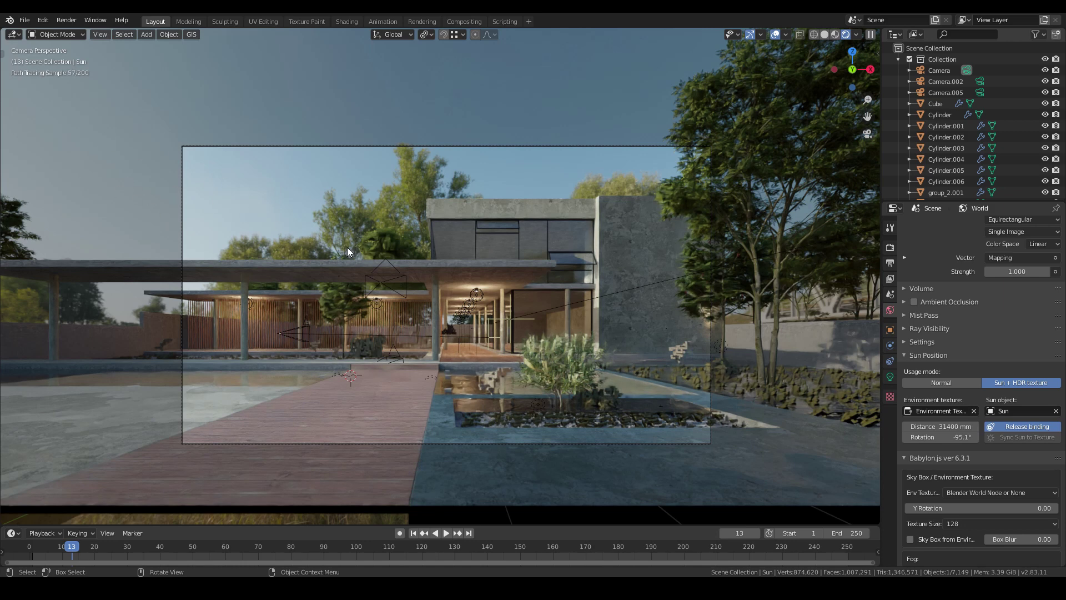
Set the Sun lamp's Strength to 4.0, then orbit out from the camera view.
click(890, 377)
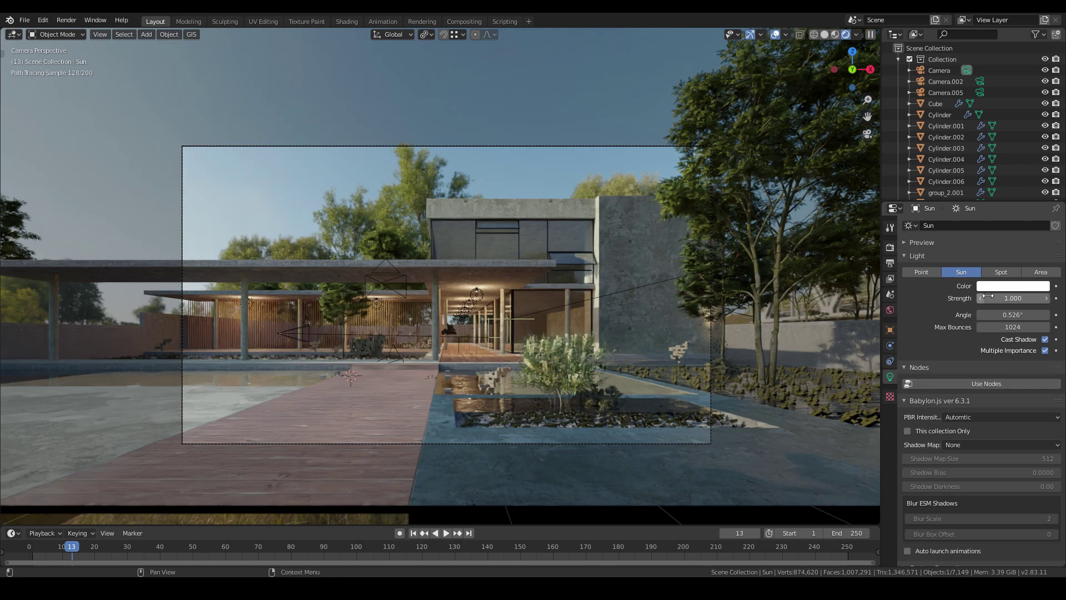
drag(1000, 300, 1058, 299)
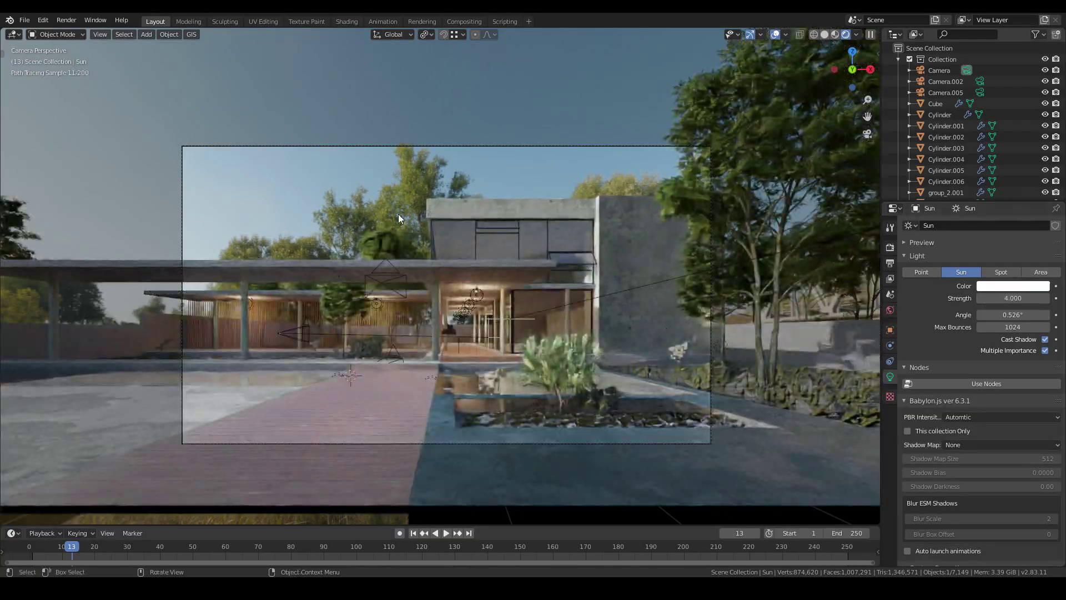
mouse_move(379, 246)
middle_down()
mouse_move(398, 268)
mouse_move(379, 237)
mouse_move(445, 249)
middle_up()
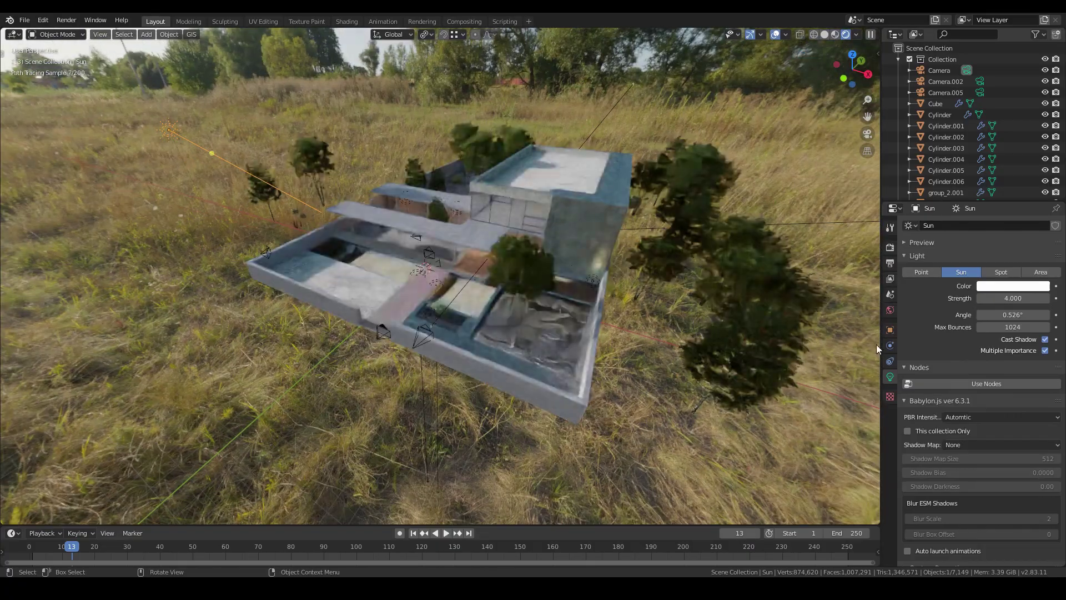
Turn the Sun Position rotation forward to about 31°, orbiting closer to the building.
middle_drag(755, 315, 458, 285)
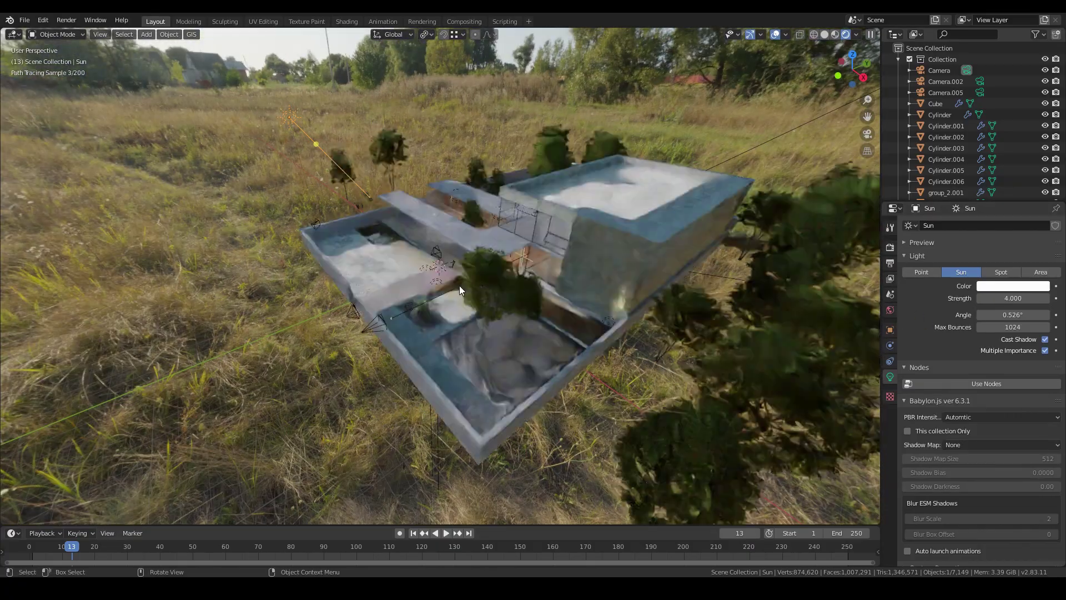
click(890, 310)
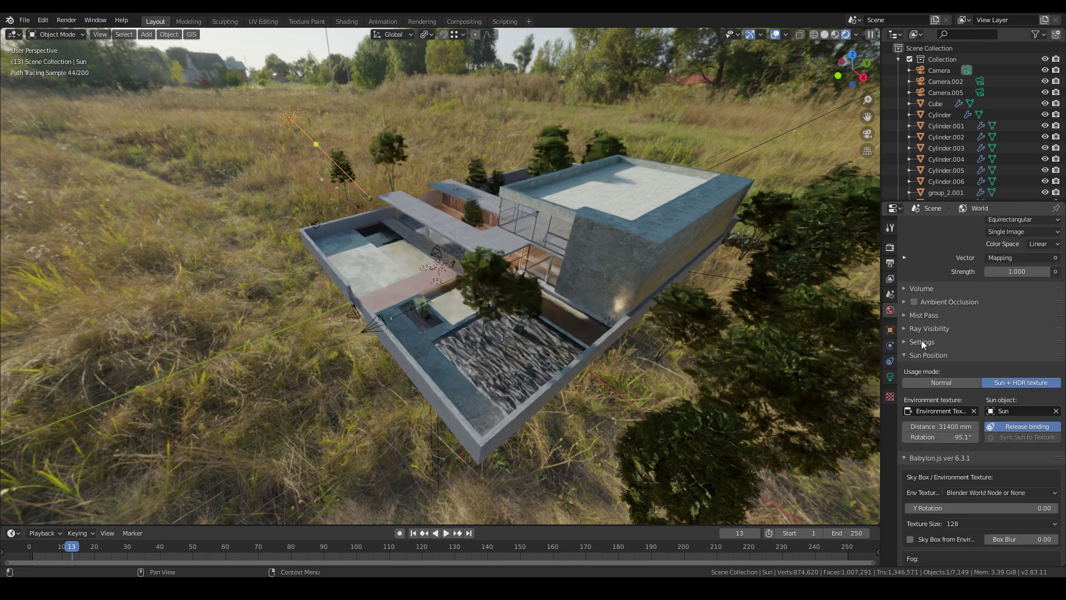
mouse_move(935, 437)
mouse_down()
mouse_move(974, 437)
mouse_move(954, 438)
mouse_up()
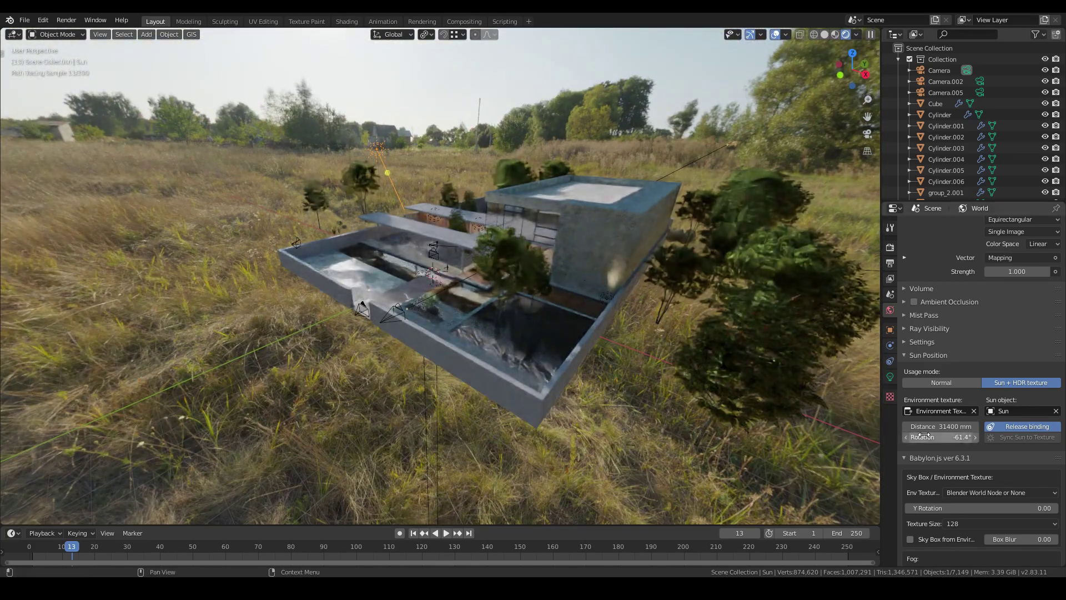
drag(941, 438, 951, 437)
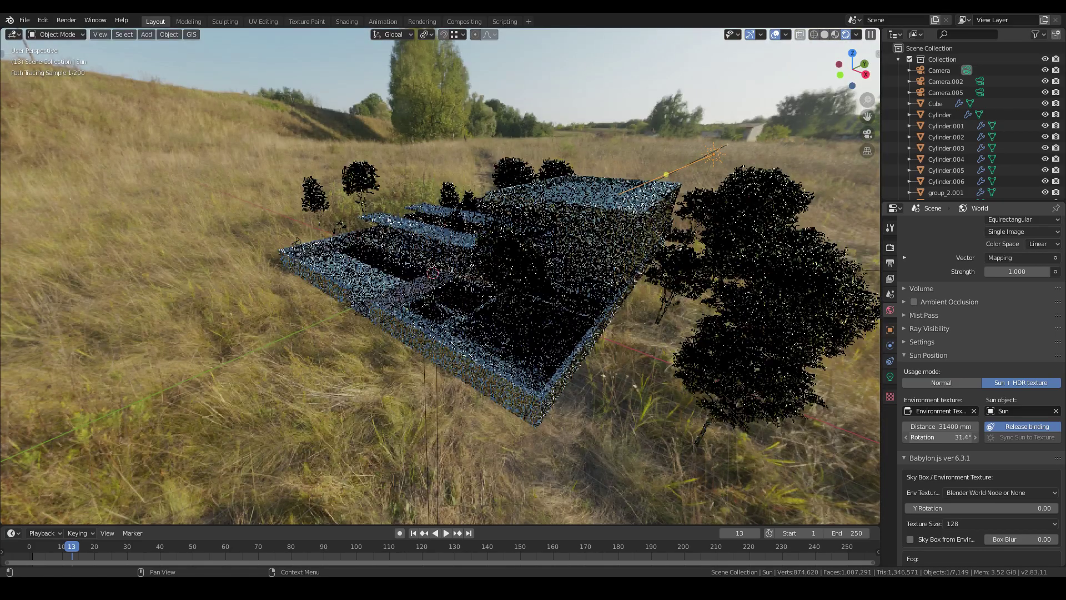
mouse_move(392, 279)
middle_down()
mouse_move(454, 279)
mouse_move(460, 264)
mouse_move(444, 266)
middle_up()
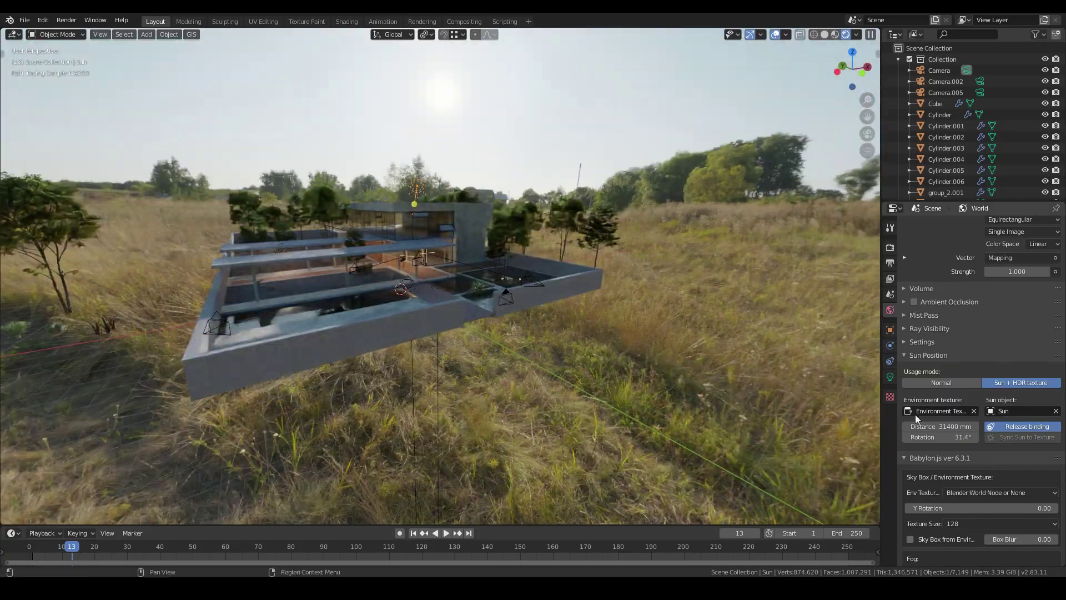
Turn the rotation back to about -35.7°, orbiting higher above the house.
drag(947, 439, 916, 439)
middle_drag(634, 350, 533, 354)
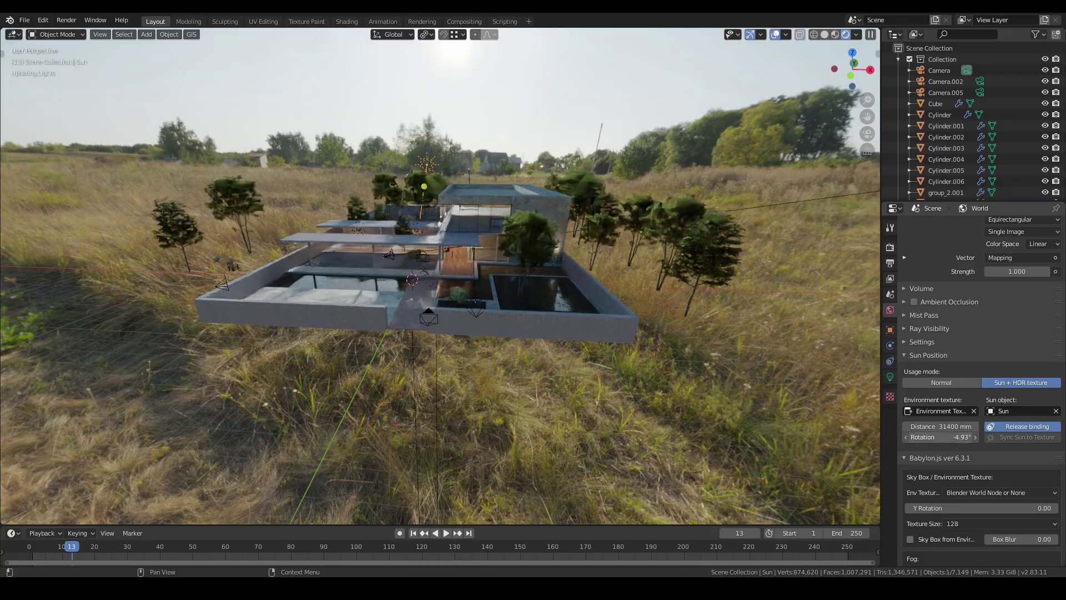
drag(947, 436, 916, 437)
middle_drag(463, 291, 391, 245)
scroll(390, 245, up, 3)
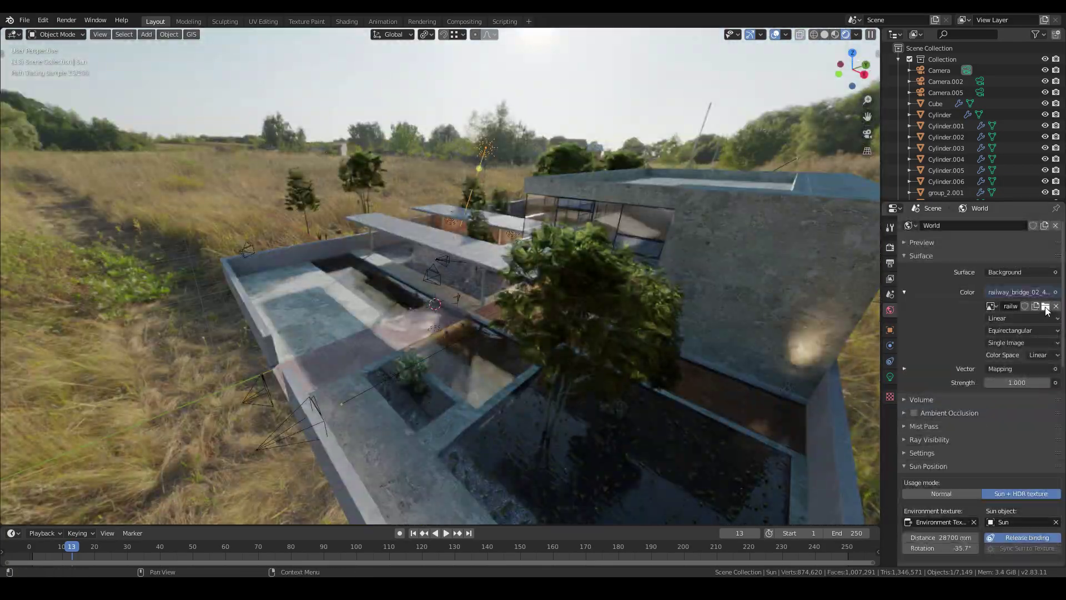
Load straw_rolls_field_01_4k.hdr as the world HDRI and begin Sync Sun to Texture.
click(1046, 307)
scroll(432, 324, down, 1)
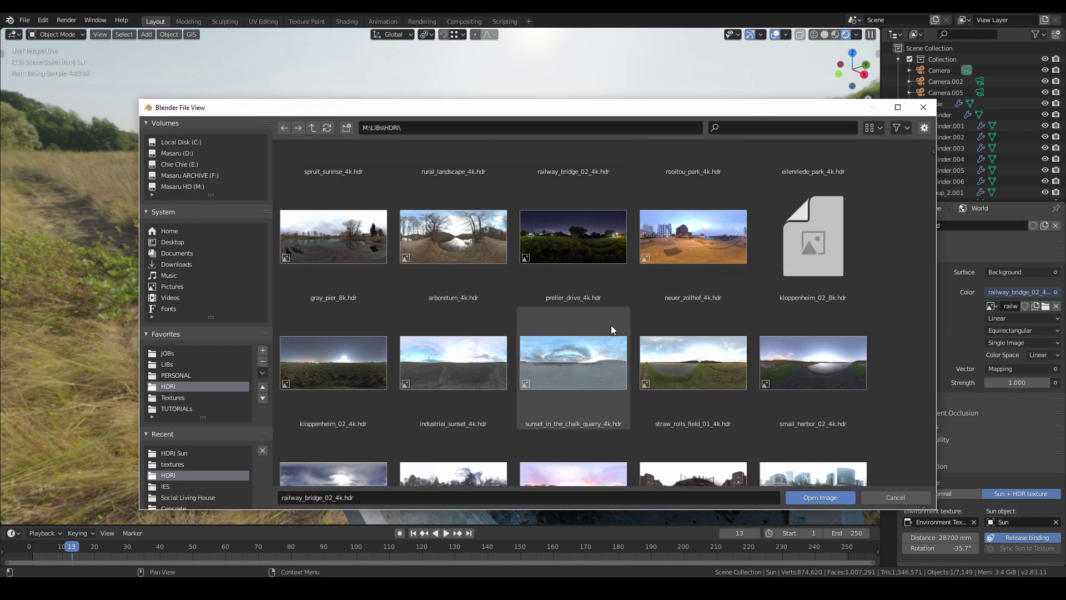
scroll(610, 324, down, 2)
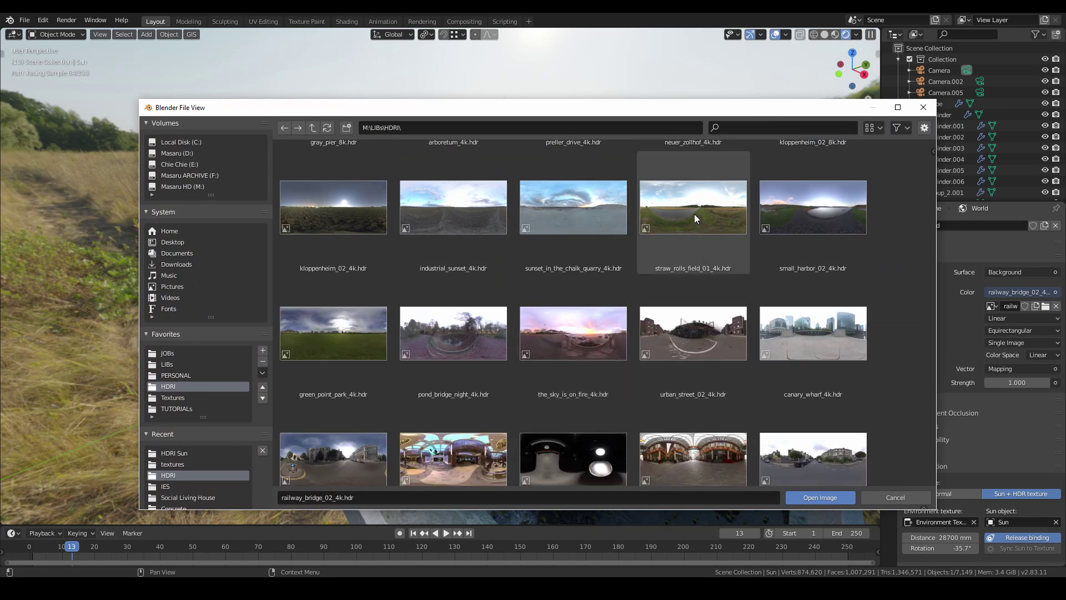
double_click(694, 214)
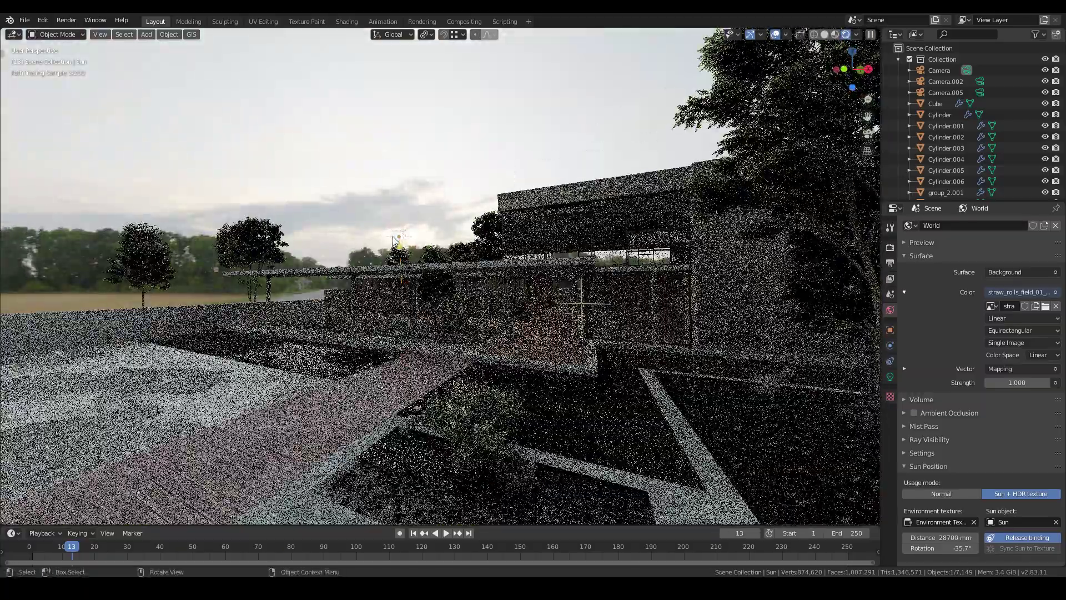
middle_drag(459, 220, 367, 228)
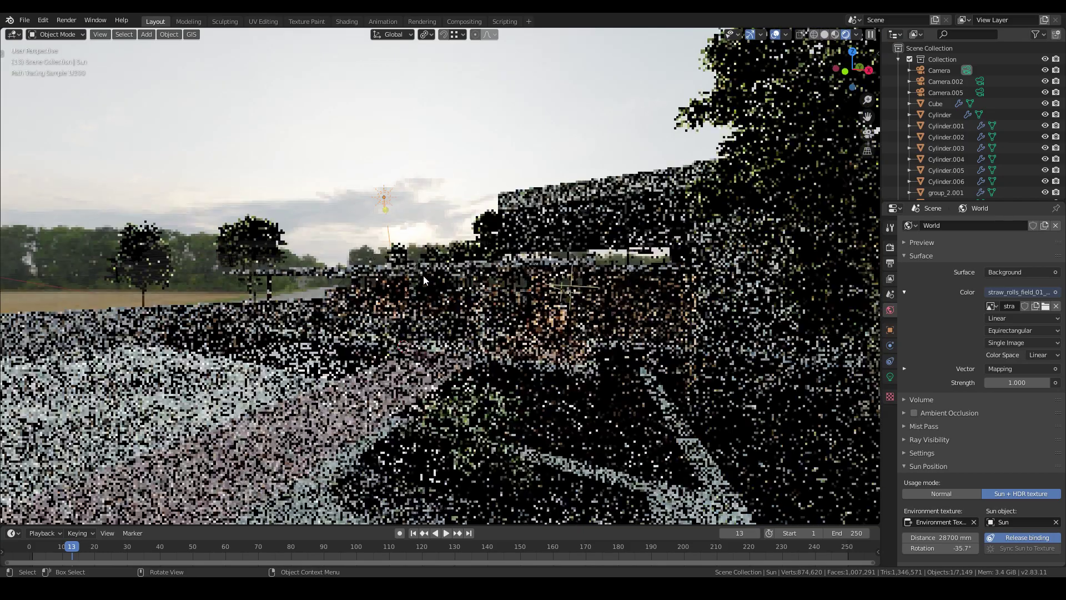
scroll(367, 213, down, 3)
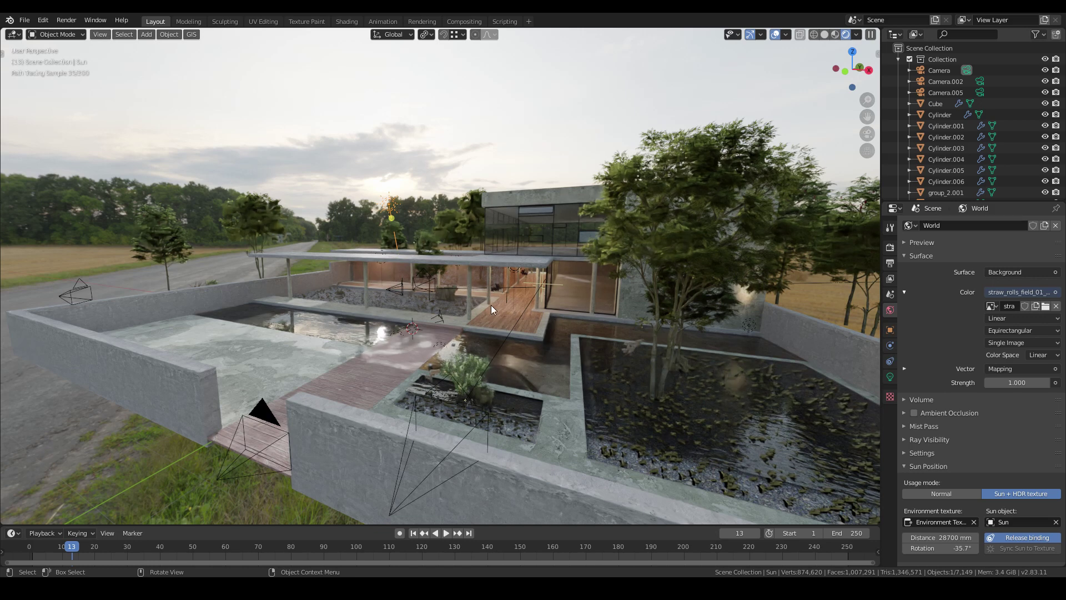
scroll(998, 467, down, 2)
click(1018, 473)
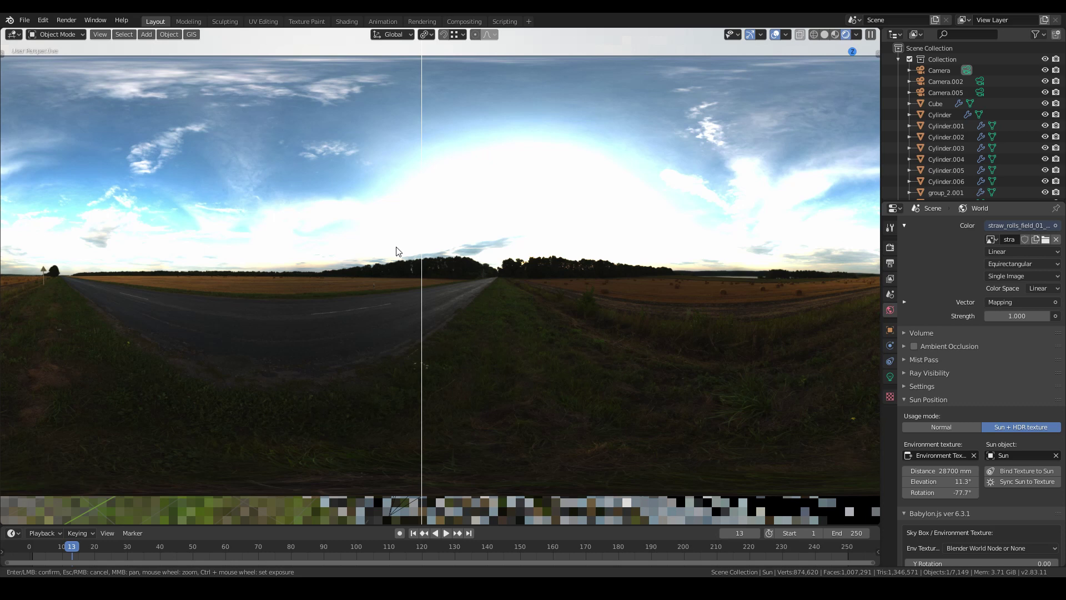
Exit sun placement and load the_sky_is_on_fire_4k.hdr as the world HDRI.
click(489, 232)
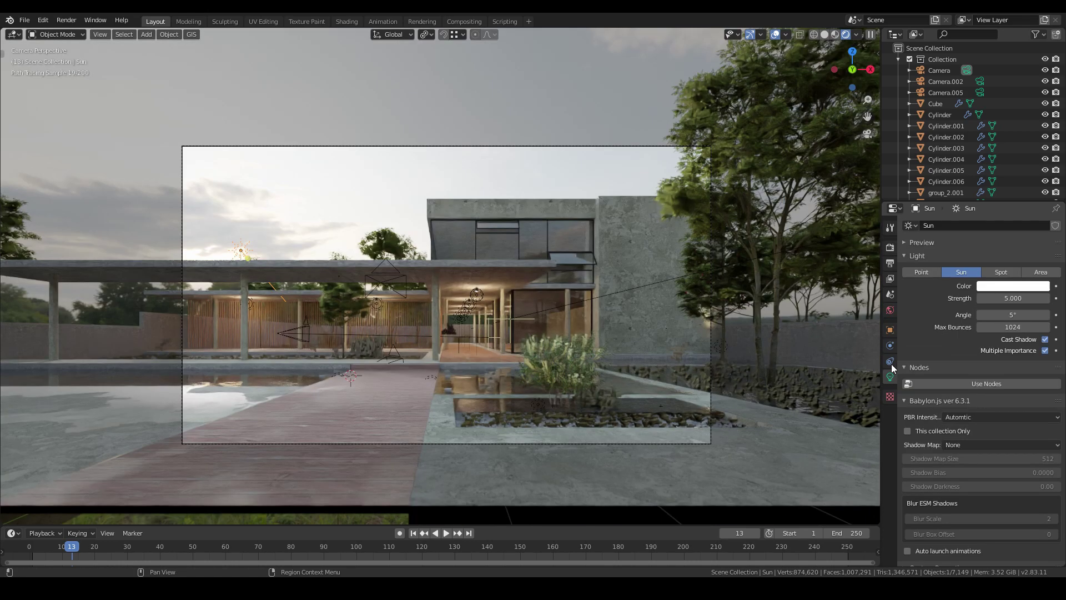
click(890, 310)
scroll(944, 287, up, 3)
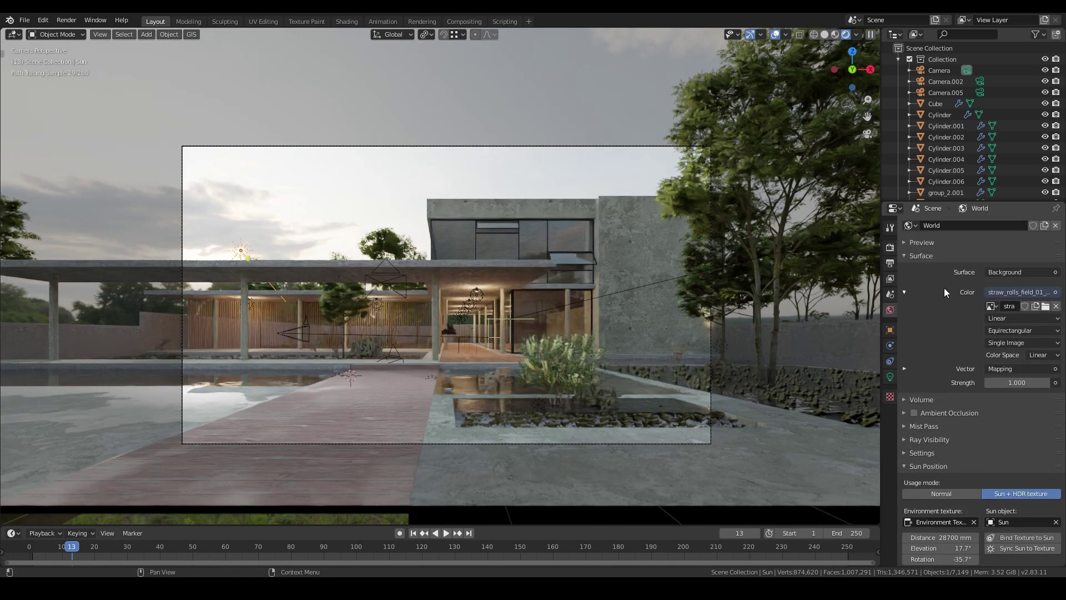
click(1046, 307)
scroll(596, 308, down, 2)
scroll(597, 309, down, 2)
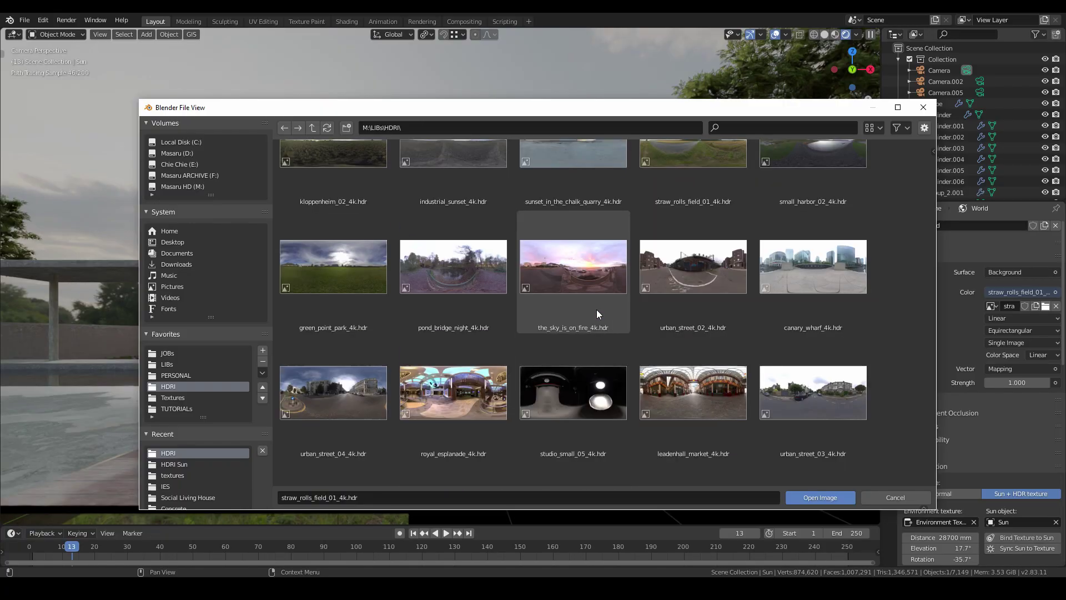
double_click(584, 287)
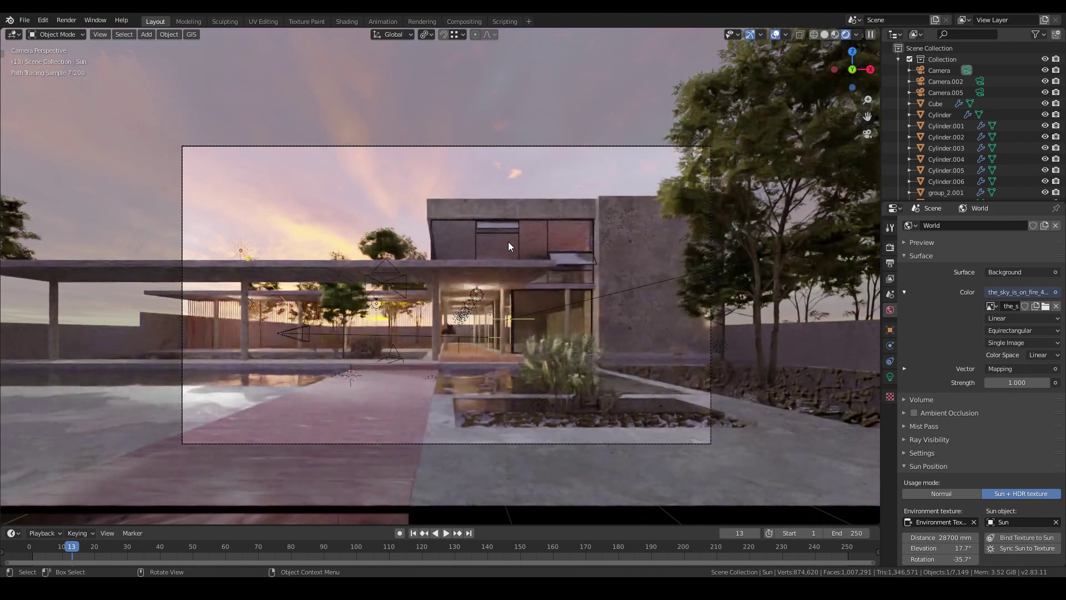
Place the Sun lamp on the sunset's glowing horizon, orbit, and return to camera view.
mouse_move(509, 242)
middle_down()
mouse_move(508, 261)
mouse_move(469, 282)
middle_up()
scroll(470, 281, up, 4)
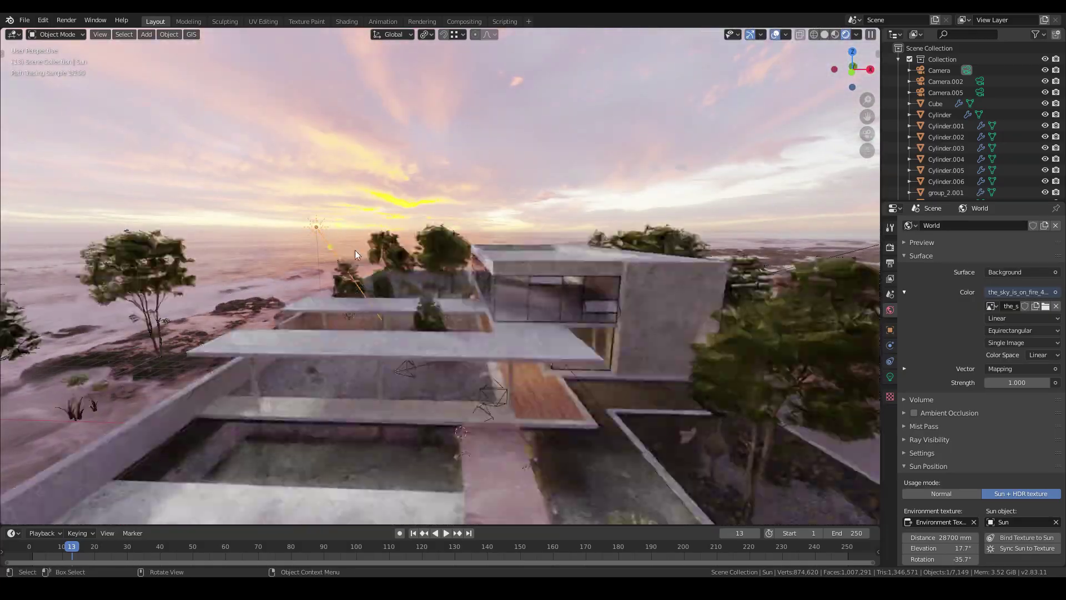
scroll(1026, 508, down, 2)
click(1024, 503)
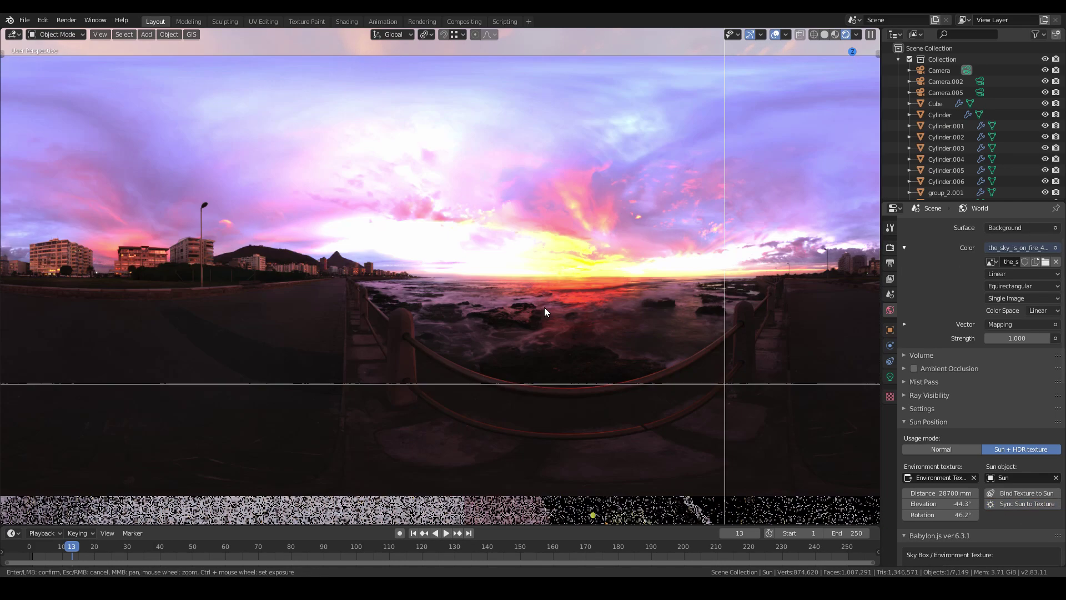
click(580, 269)
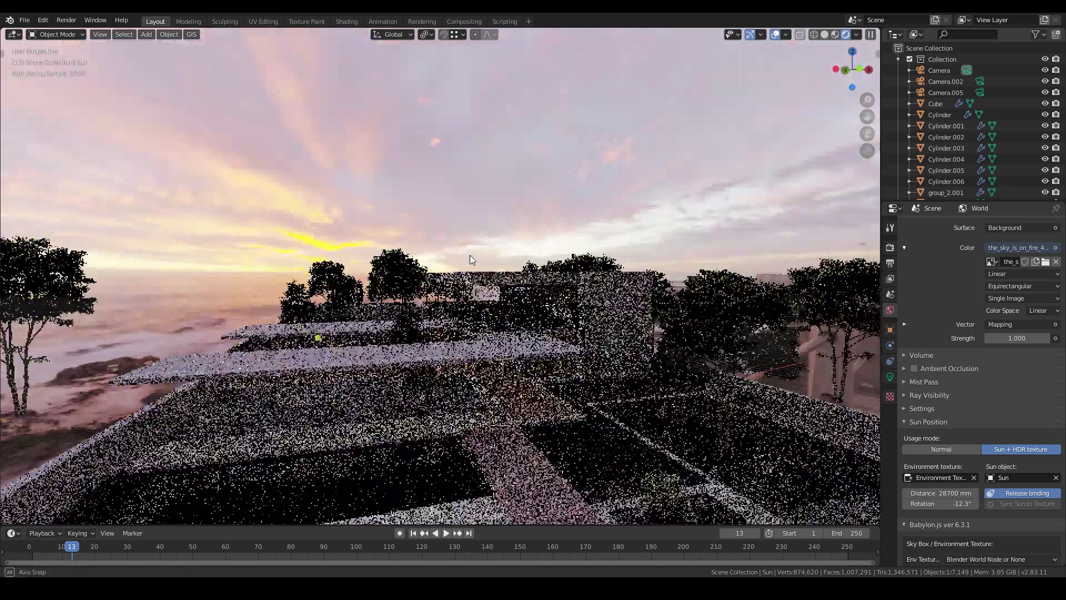
middle_drag(469, 256, 362, 330)
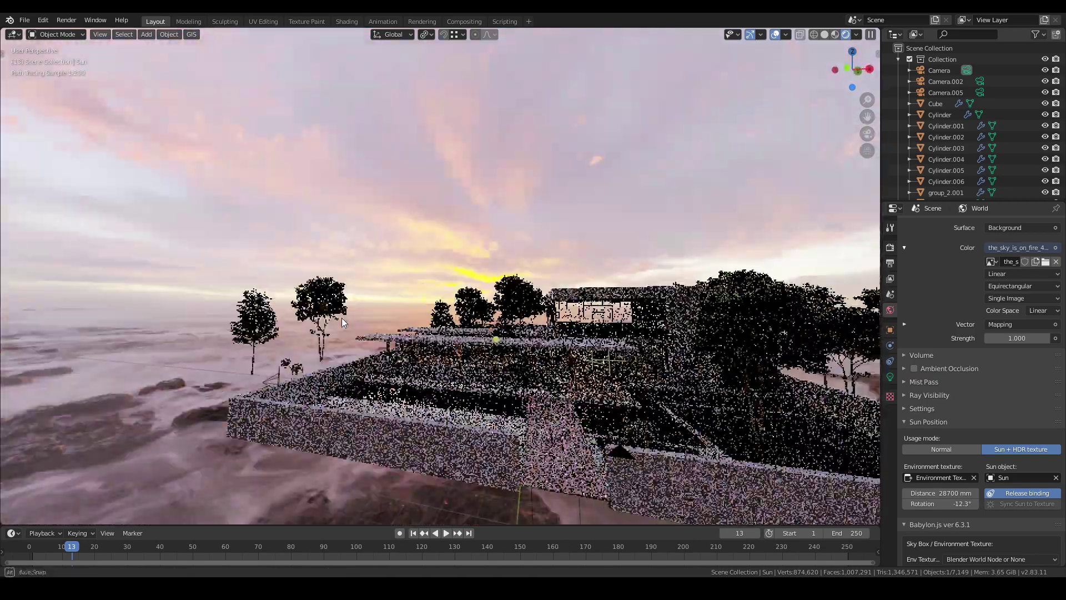
middle_drag(362, 329, 338, 317)
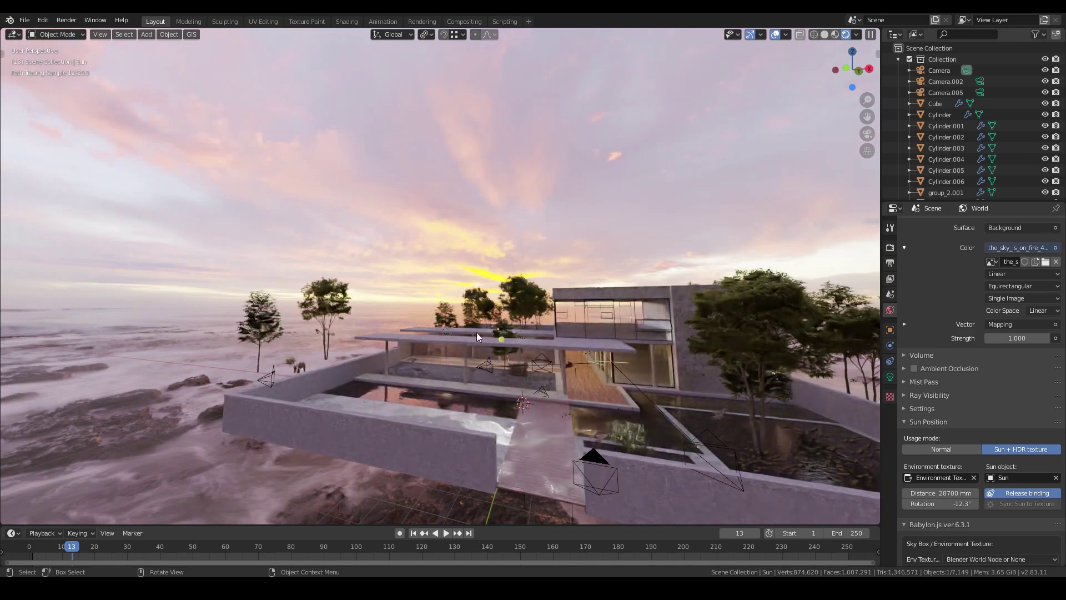
scroll(476, 333, up, 3)
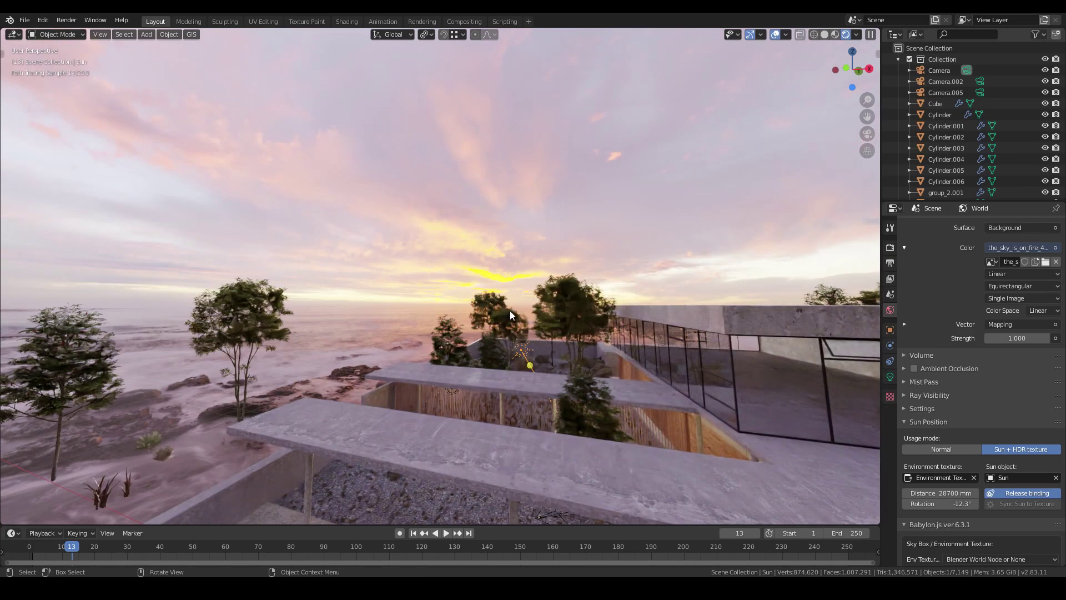
key(KP_0)
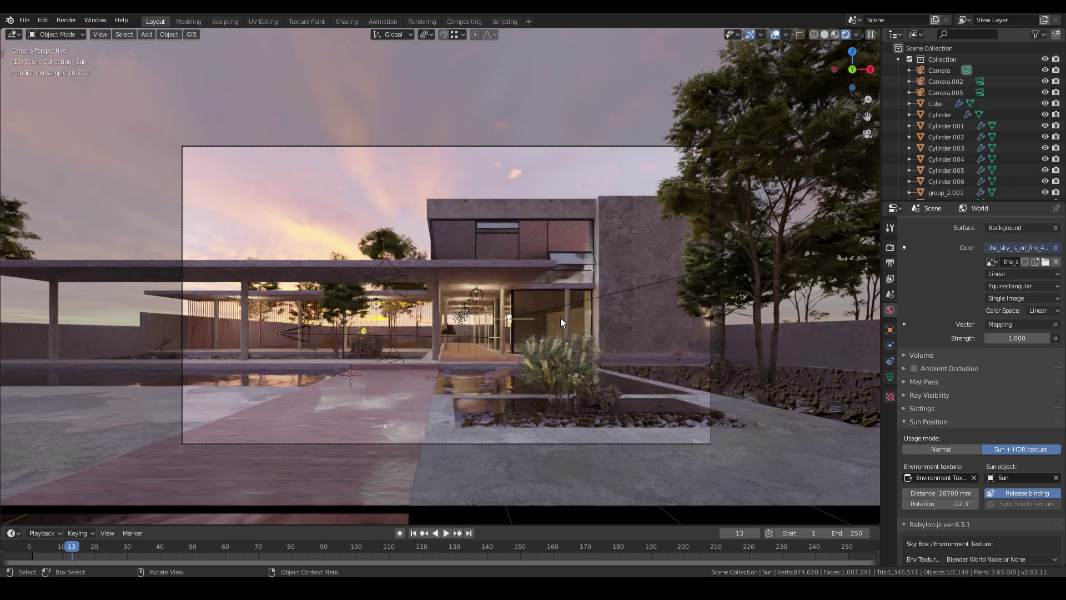
Rotate the sun and sunset sky to about -116° and confirm Sun strength 5.
drag(942, 503, 876, 503)
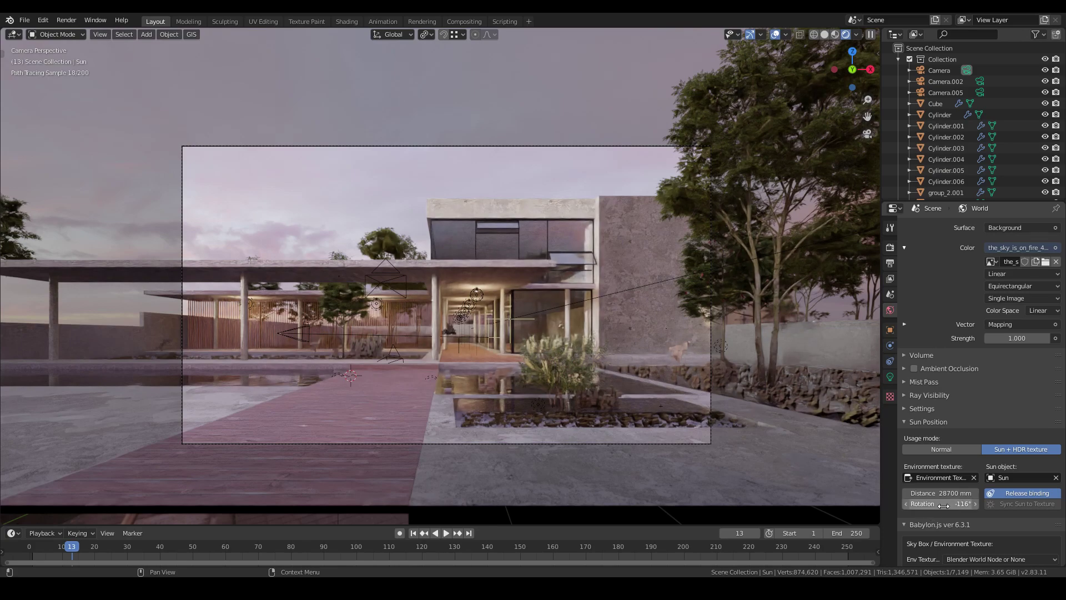
click(891, 377)
double_click(1012, 297)
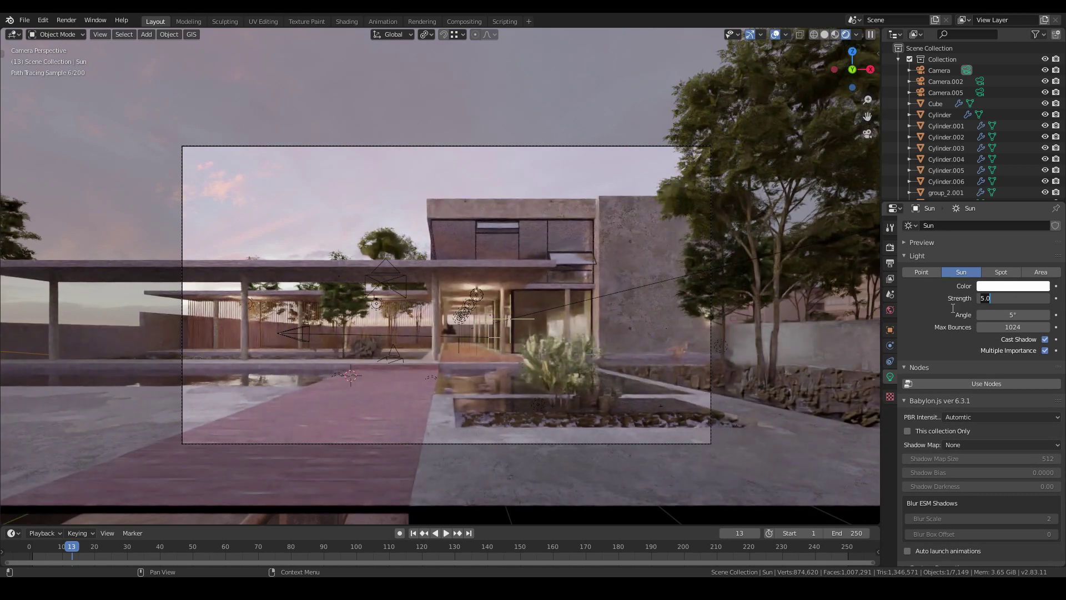
key(Return)
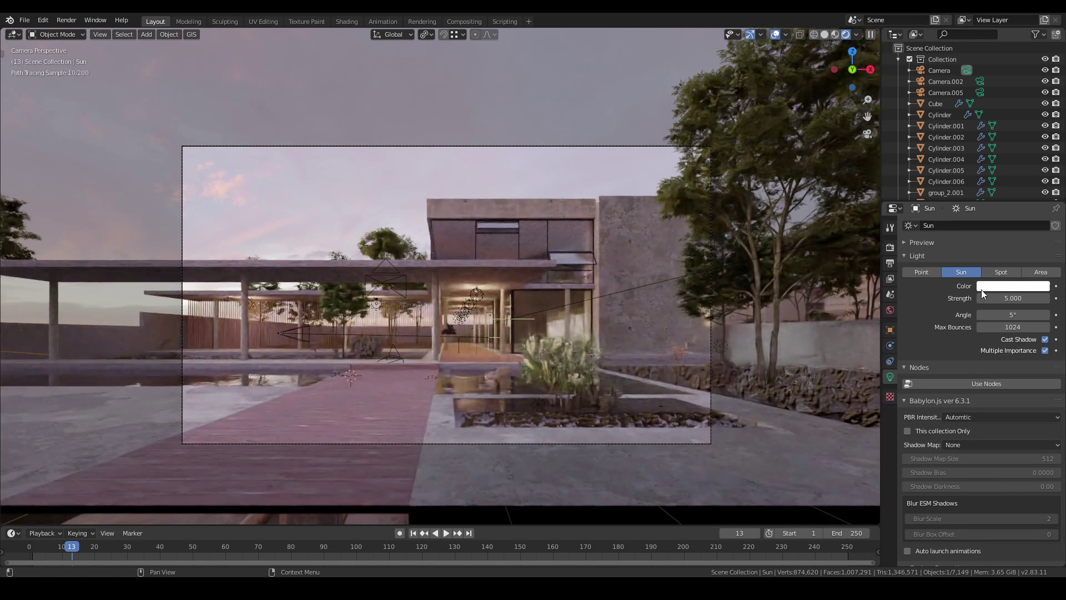
Tint the Sun lamp's light a warm orange.
click(986, 287)
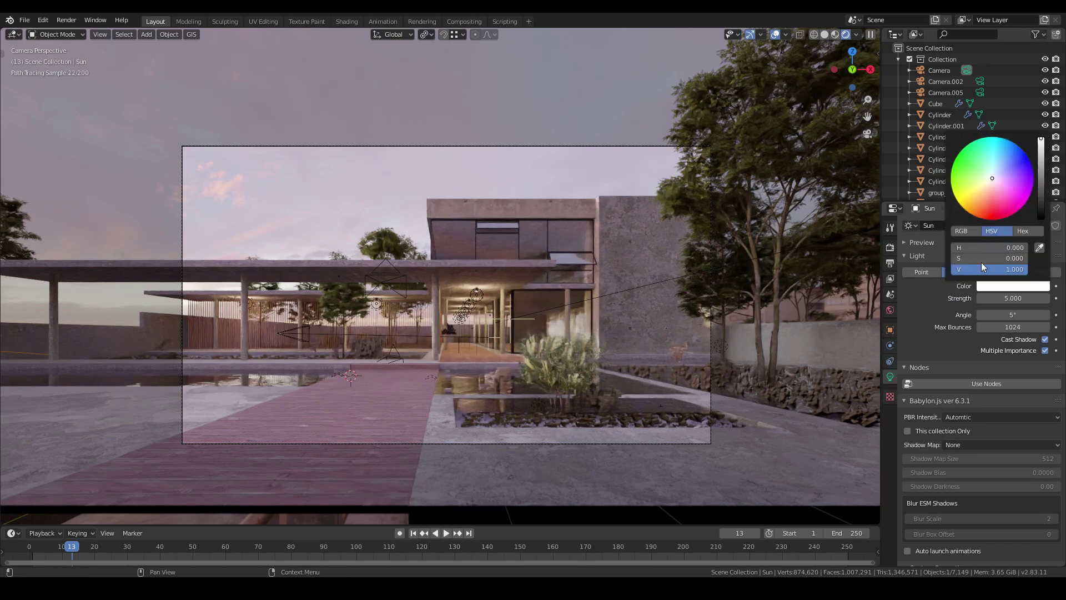
click(983, 196)
click(982, 201)
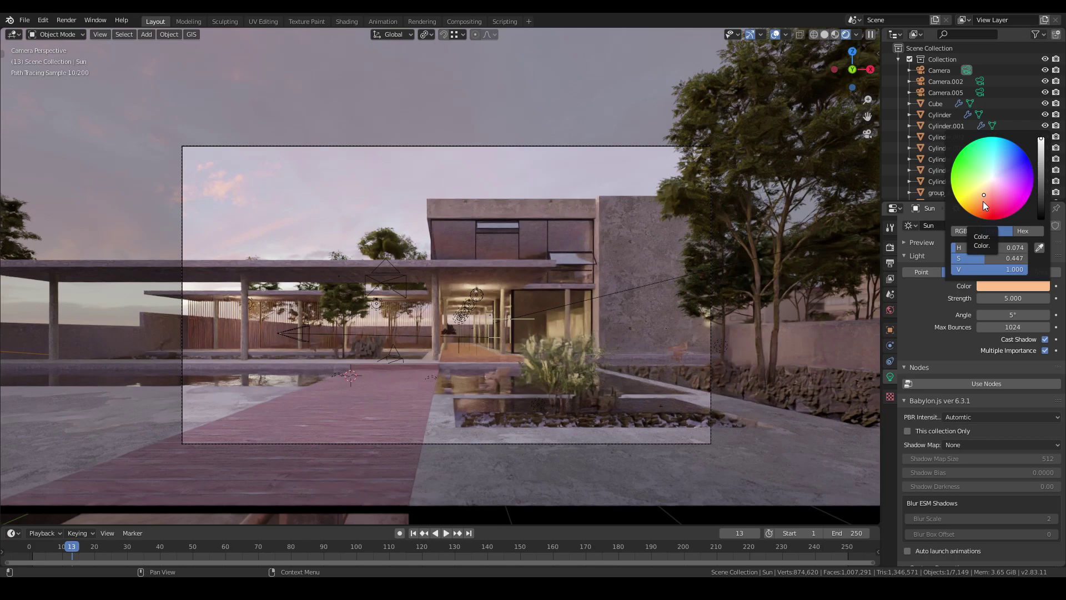